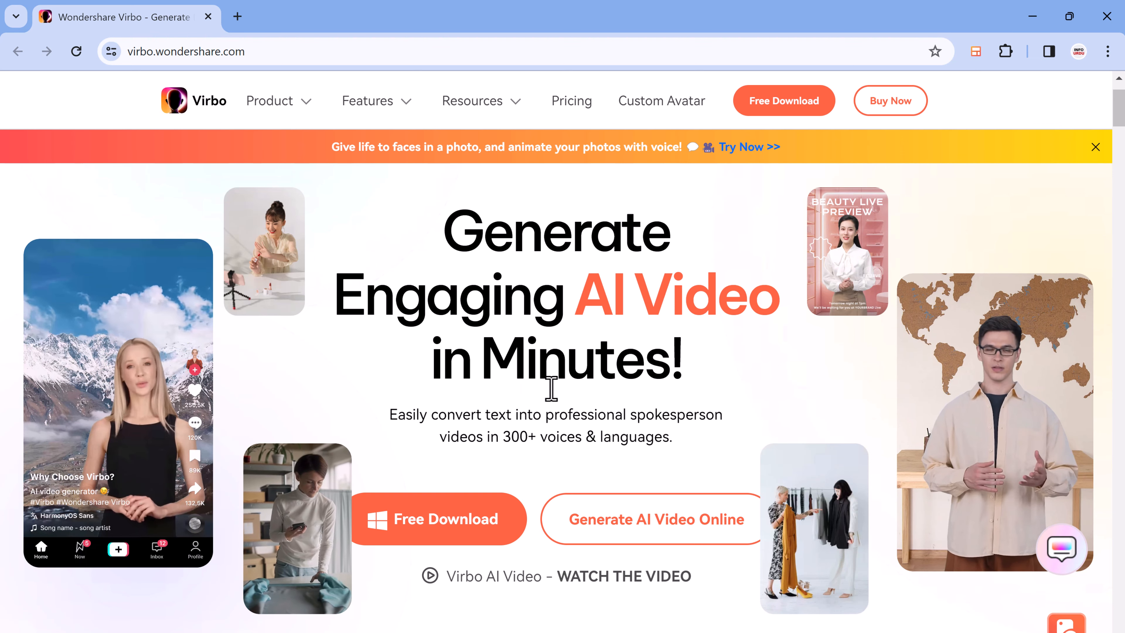
# Look through the Virbo website's home page, covering its features, cross-platform support, templates, AI avatars and voice languages.
pyautogui.scroll(-5, 551, 388)
pyautogui.scroll(-10, 551, 388)
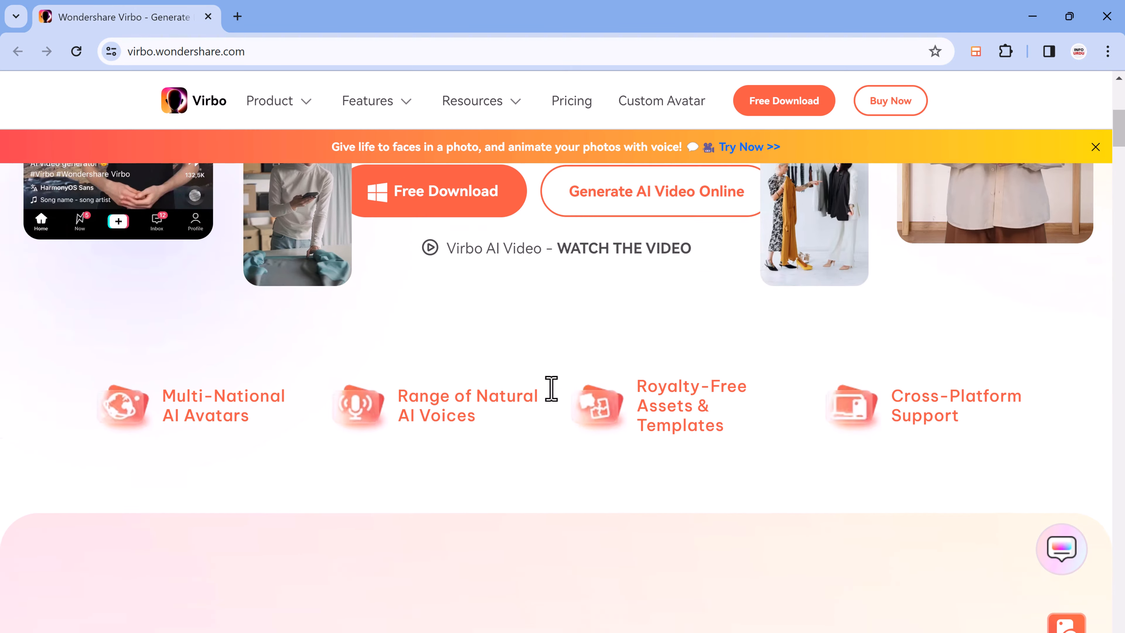
pyautogui.scroll(-1, 556, 399)
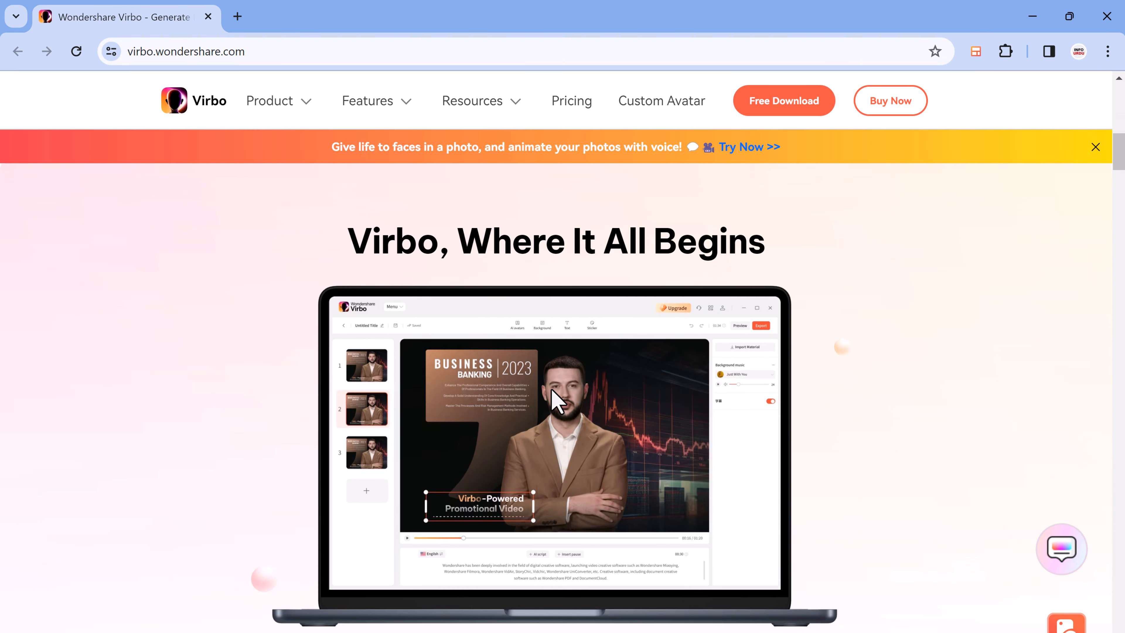
pyautogui.scroll(-1, 551, 390)
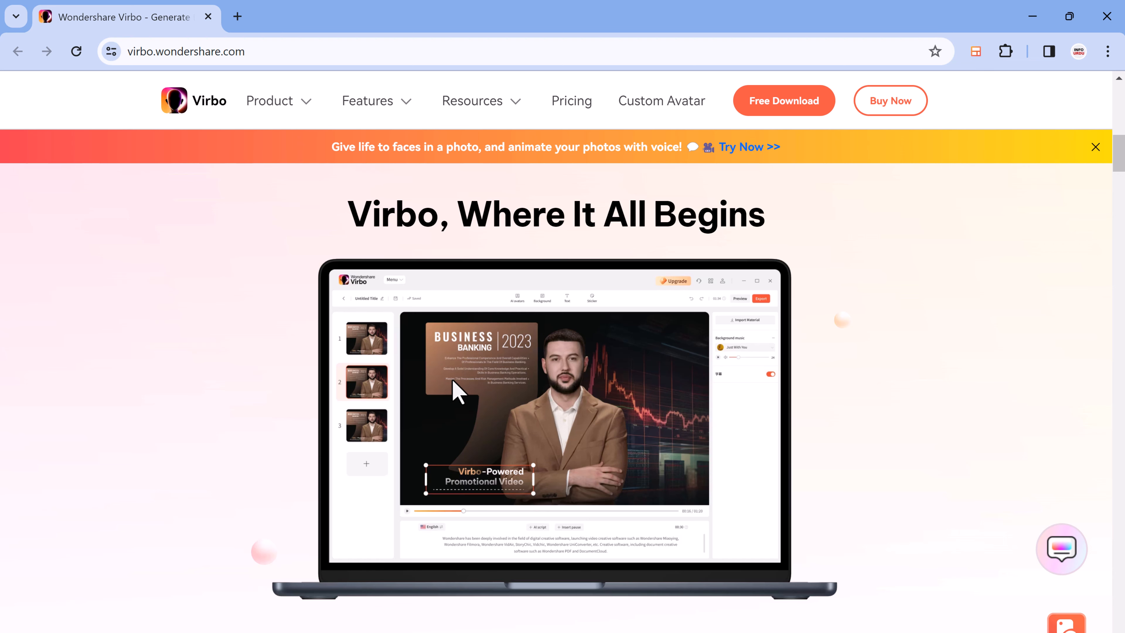
pyautogui.scroll(-1, 452, 380)
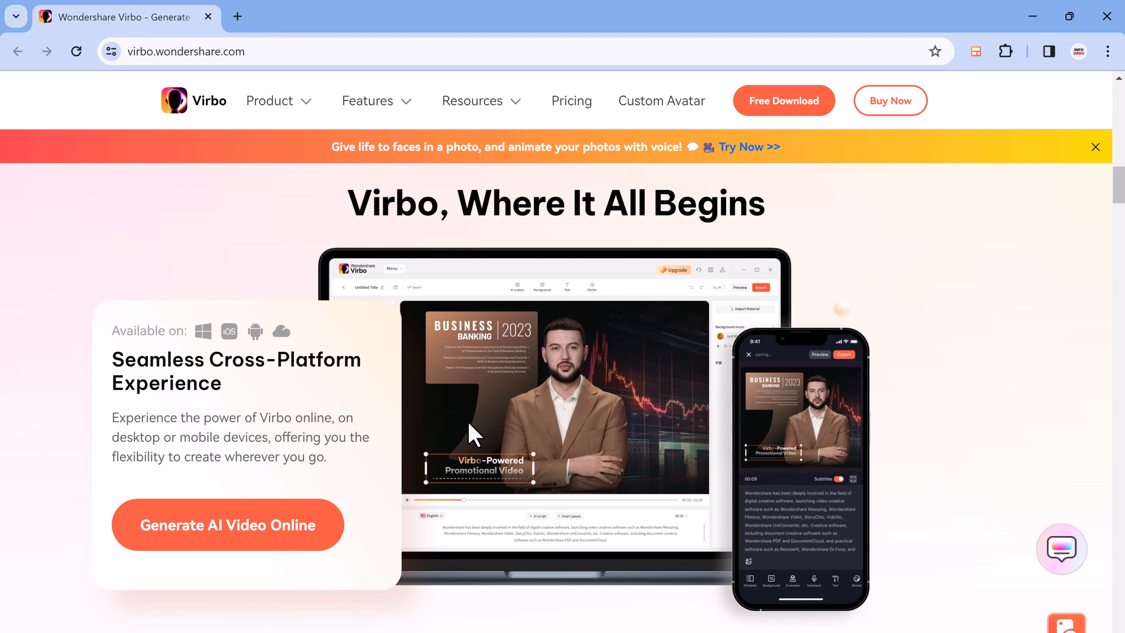
pyautogui.scroll(-3, 468, 424)
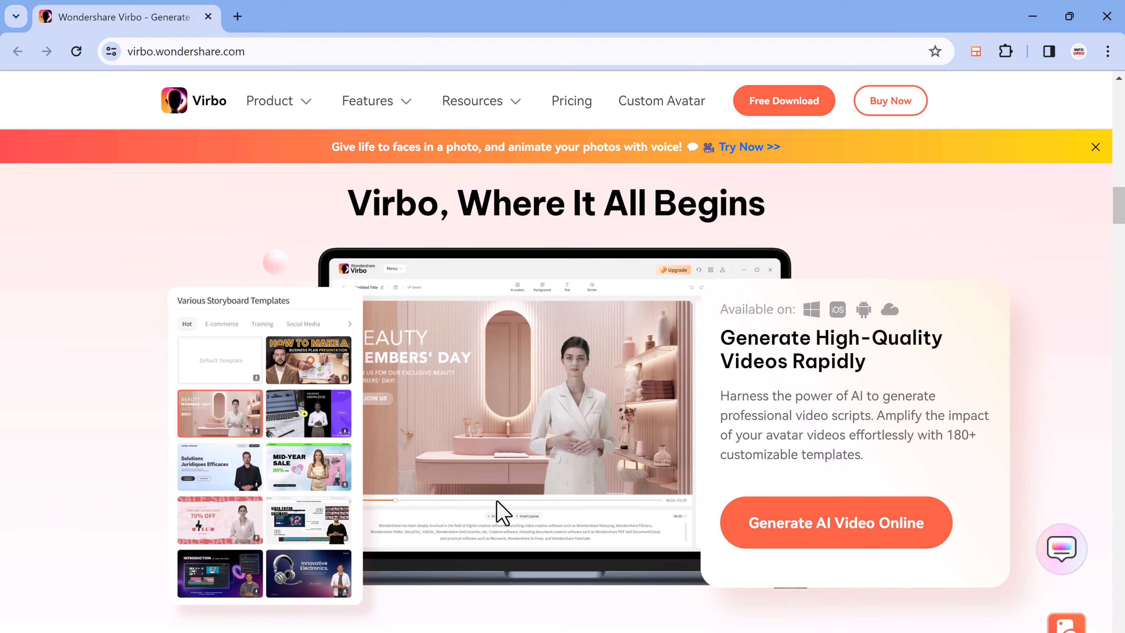
pyautogui.scroll(-5, 498, 503)
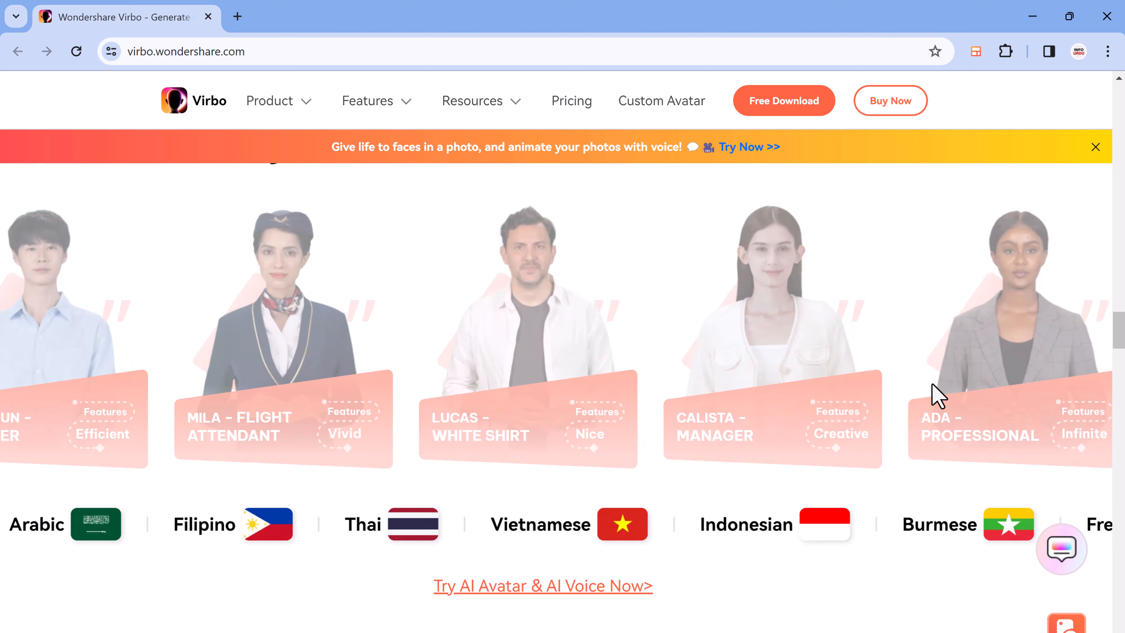
pyautogui.scroll(15, 937, 396)
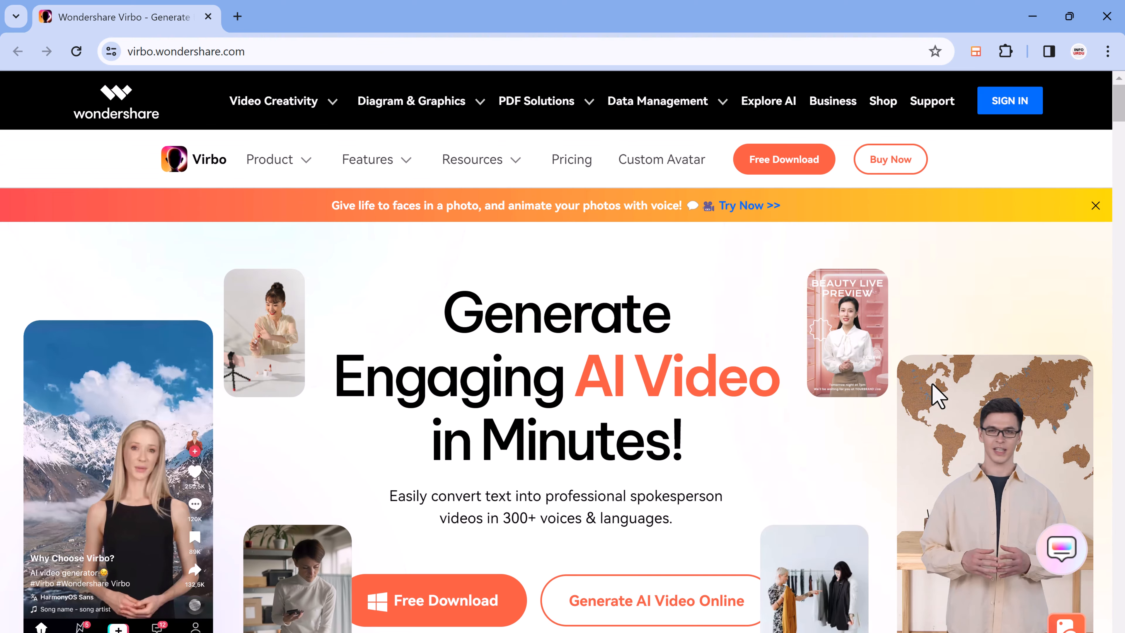
pyautogui.scroll(-1, 816, 416)
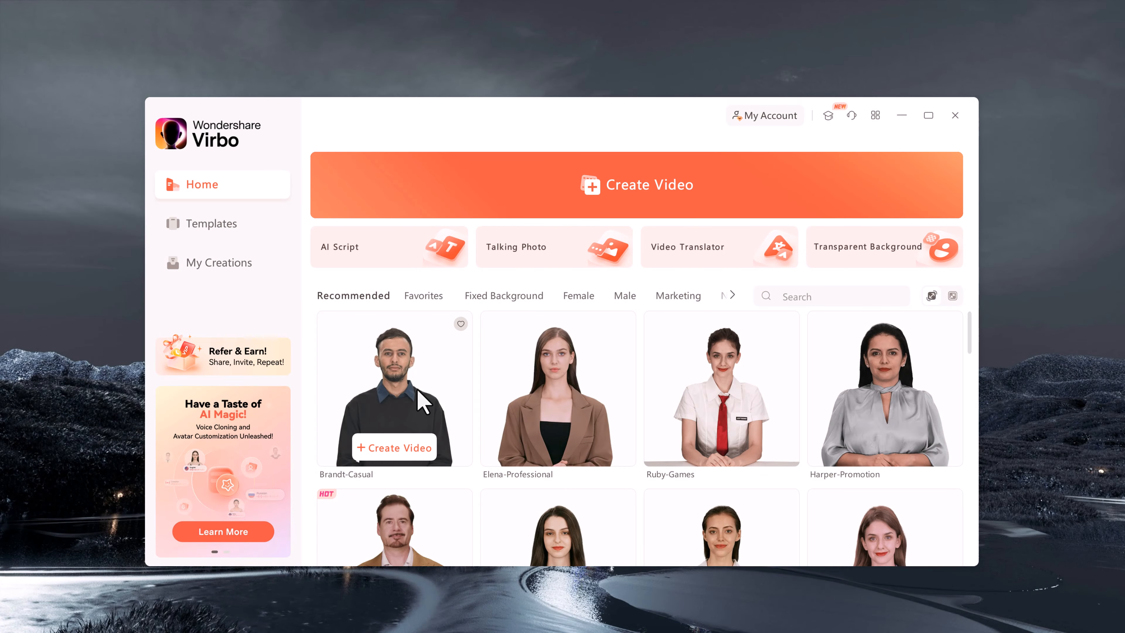
# Switch to the Wondershare Virbo desktop app and look through the recommended avatars on its home page.
pyautogui.scroll(-10, 653, 408)
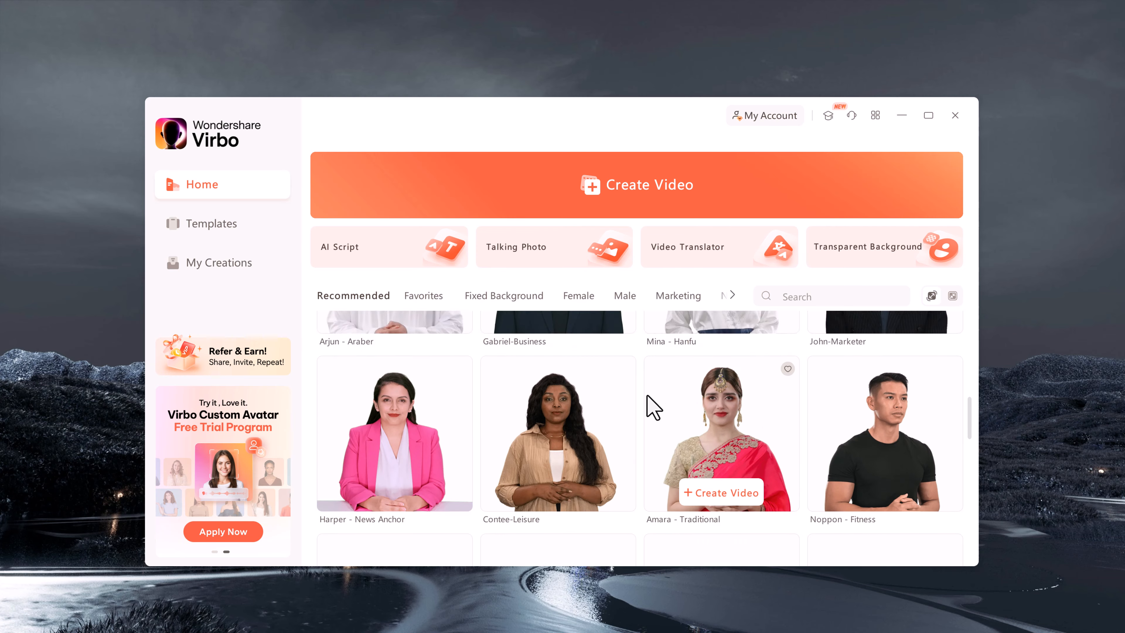
pyautogui.scroll(10, 654, 408)
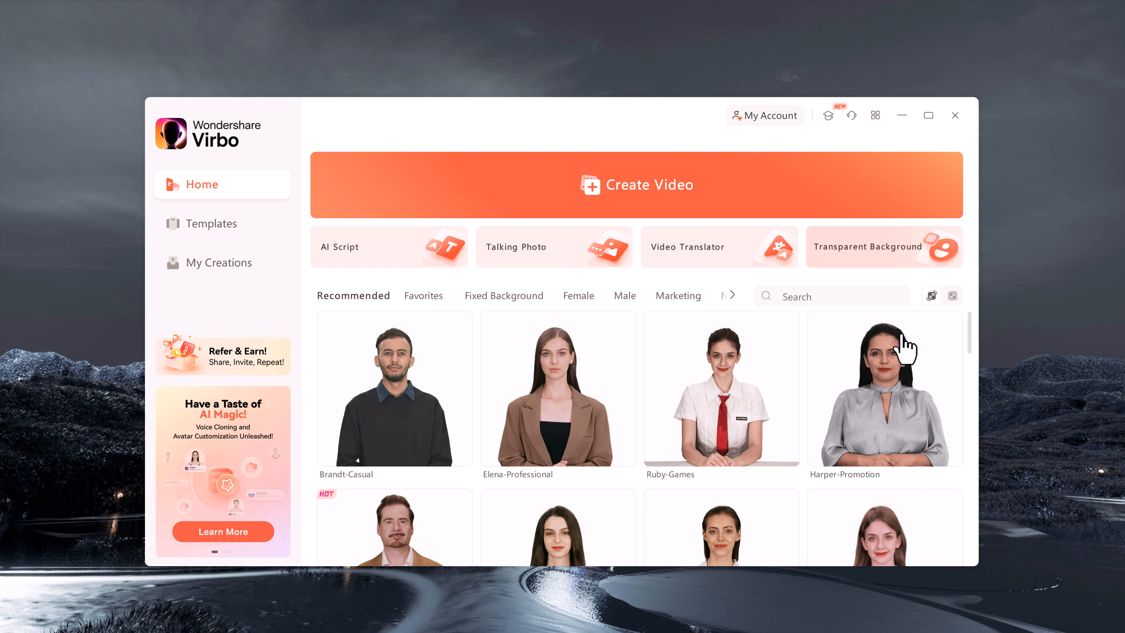
pyautogui.scroll(-10, 563, 401)
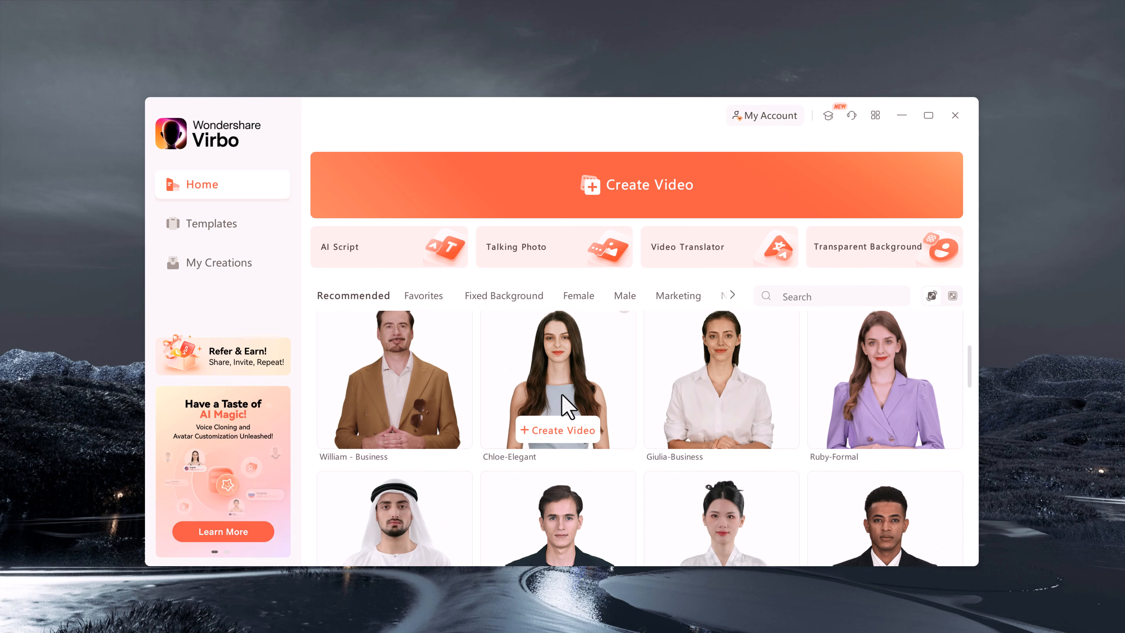
pyautogui.scroll(10, 563, 398)
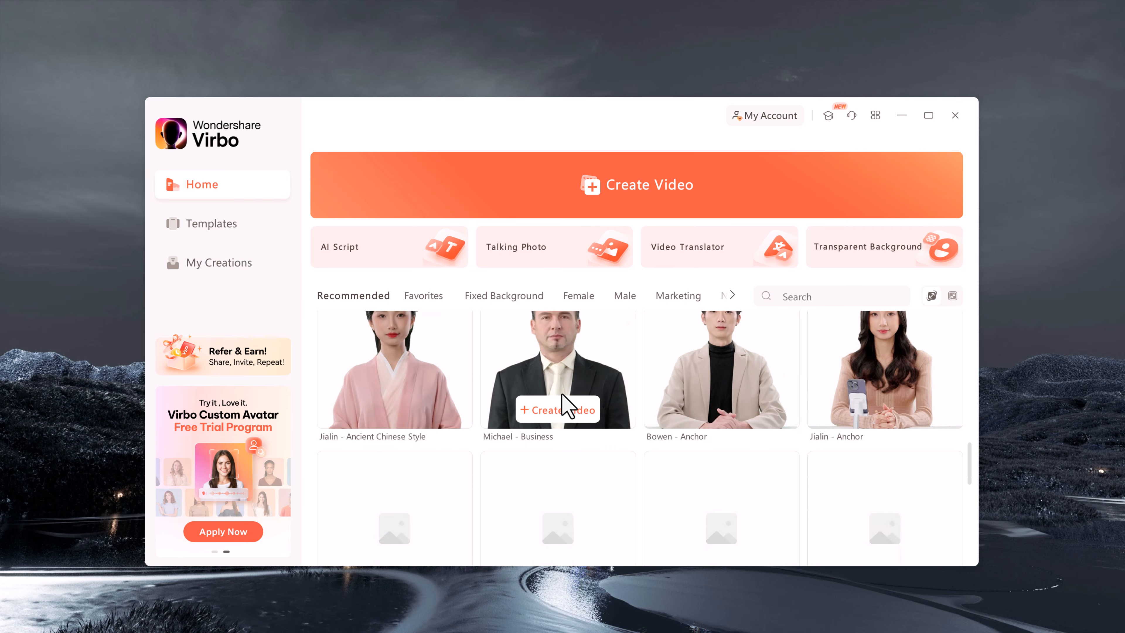
# Browse the home page avatars by the Fixed Background, Female, Male and Marketing categories.
pyautogui.click(496, 298)
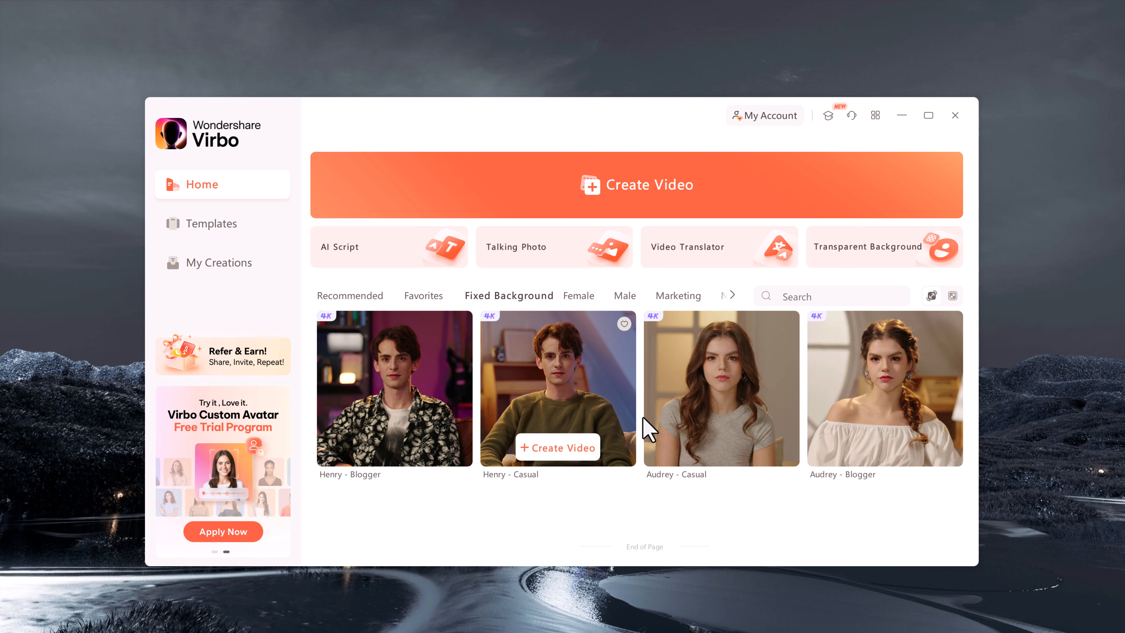
pyautogui.click(584, 299)
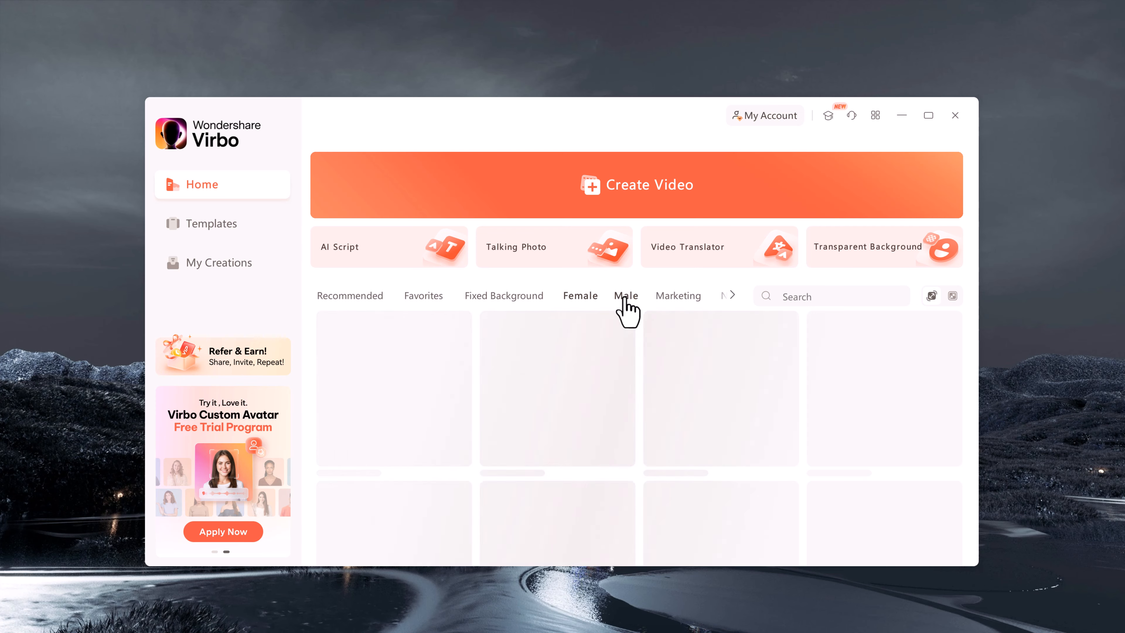
pyautogui.click(624, 300)
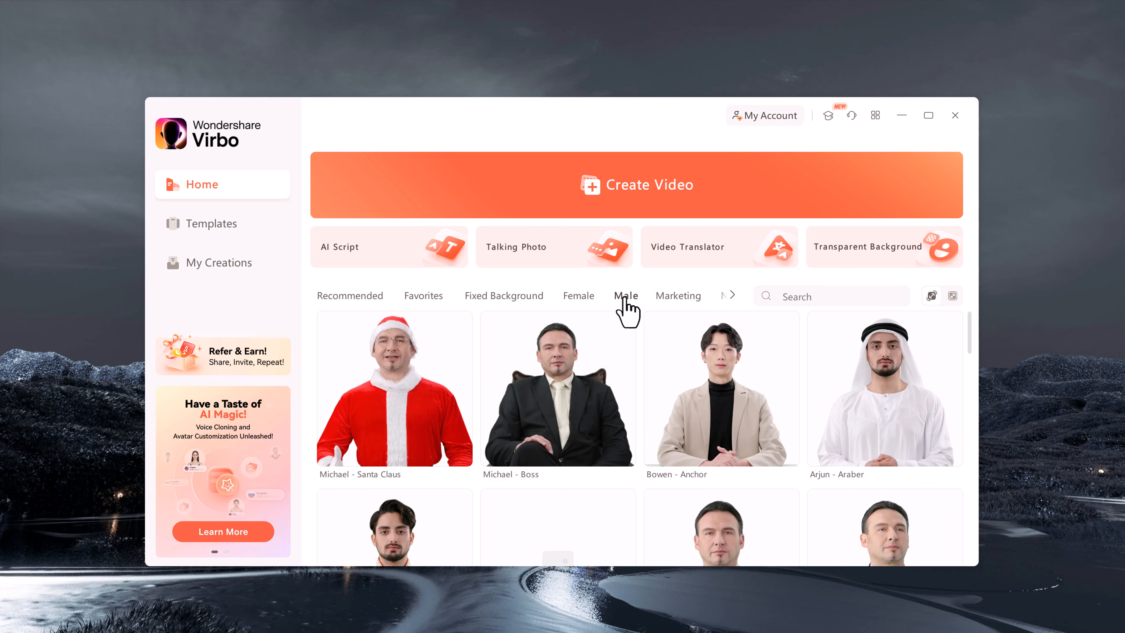
pyautogui.scroll(-5, 695, 401)
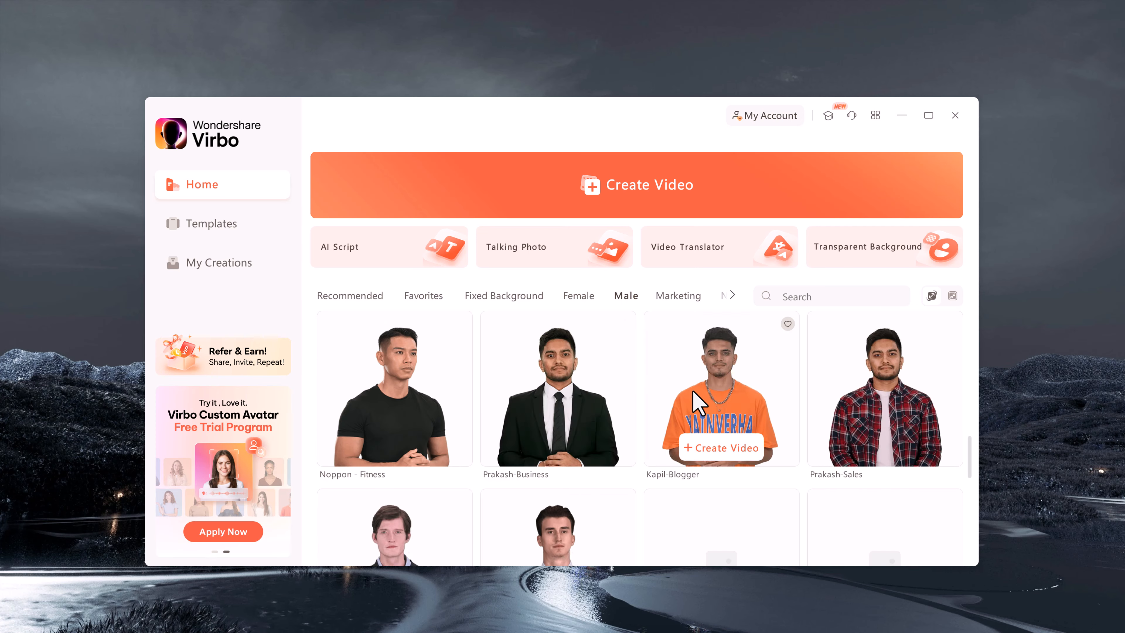
pyautogui.scroll(5, 697, 401)
pyautogui.click(681, 297)
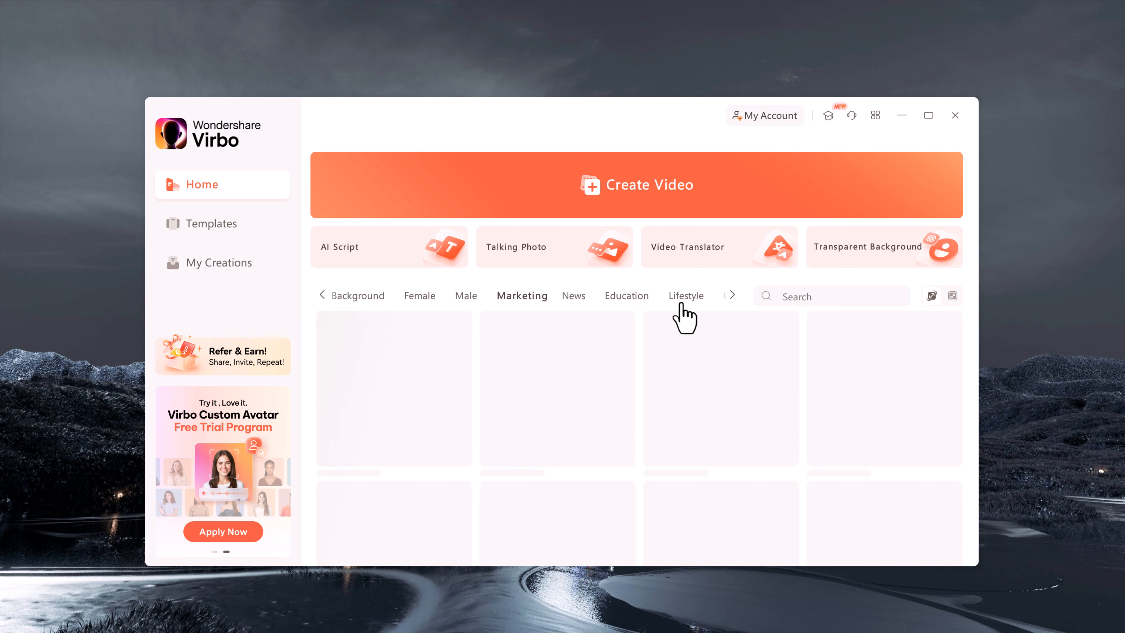
pyautogui.scroll(-5, 764, 423)
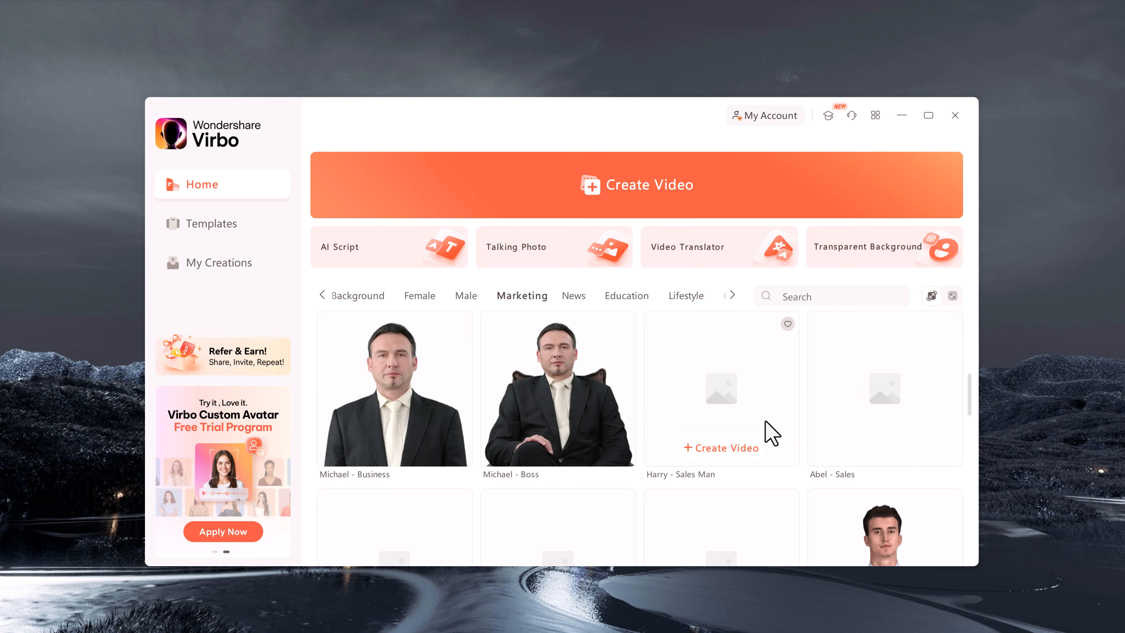
# Browse the popular preset video templates in 16:9 and in 9:16 format.
pyautogui.click(240, 223)
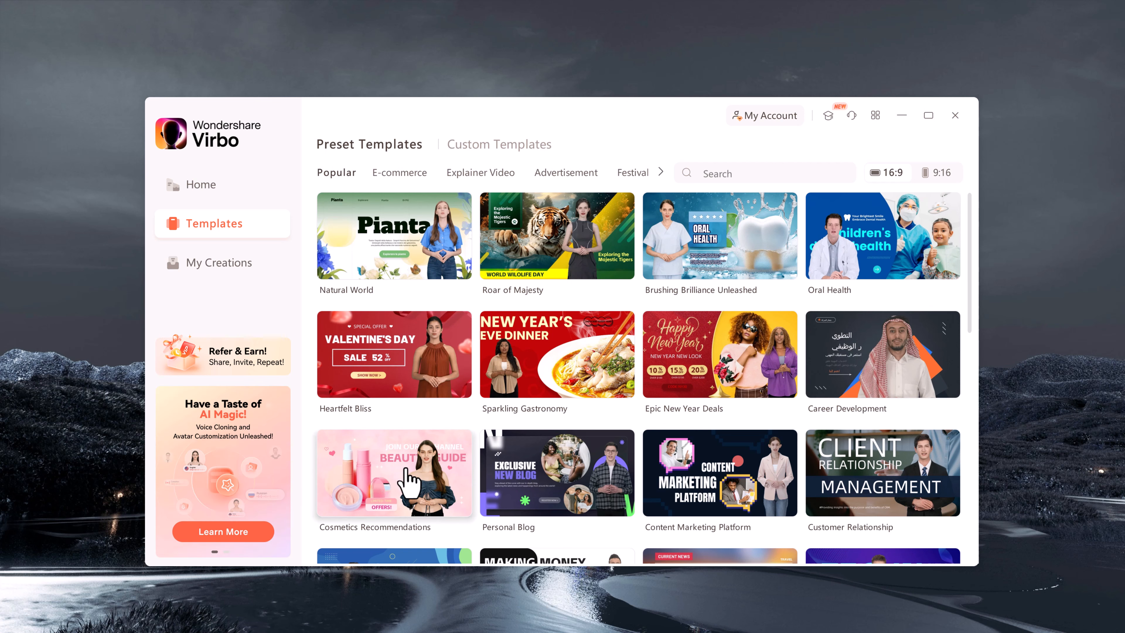
pyautogui.scroll(-3, 454, 461)
pyautogui.scroll(-4, 565, 428)
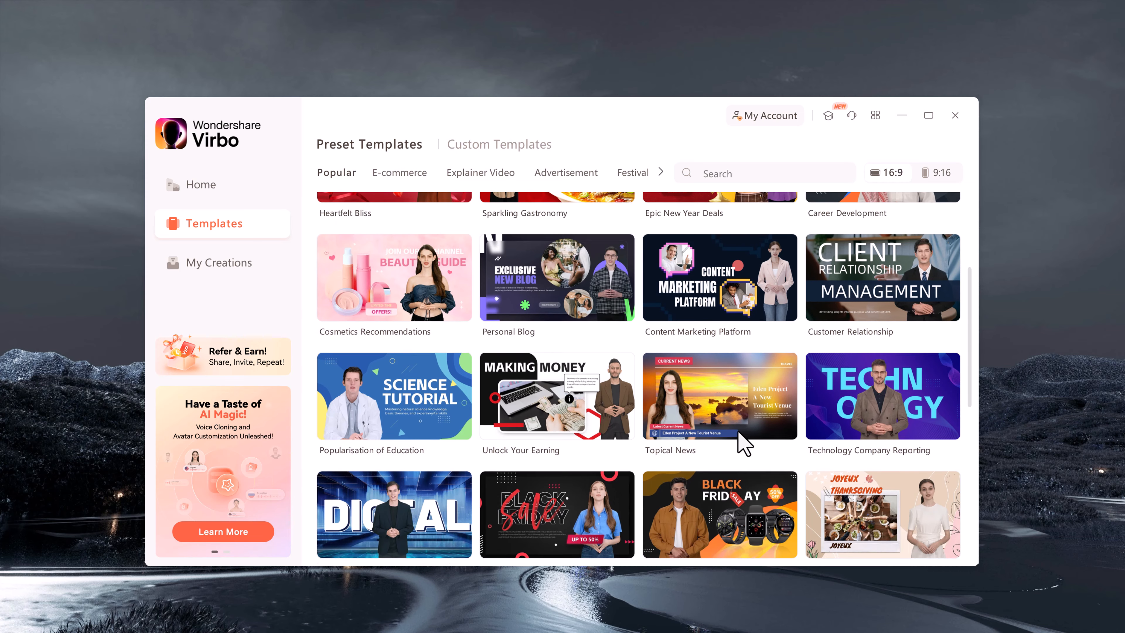
pyautogui.scroll(-5, 815, 377)
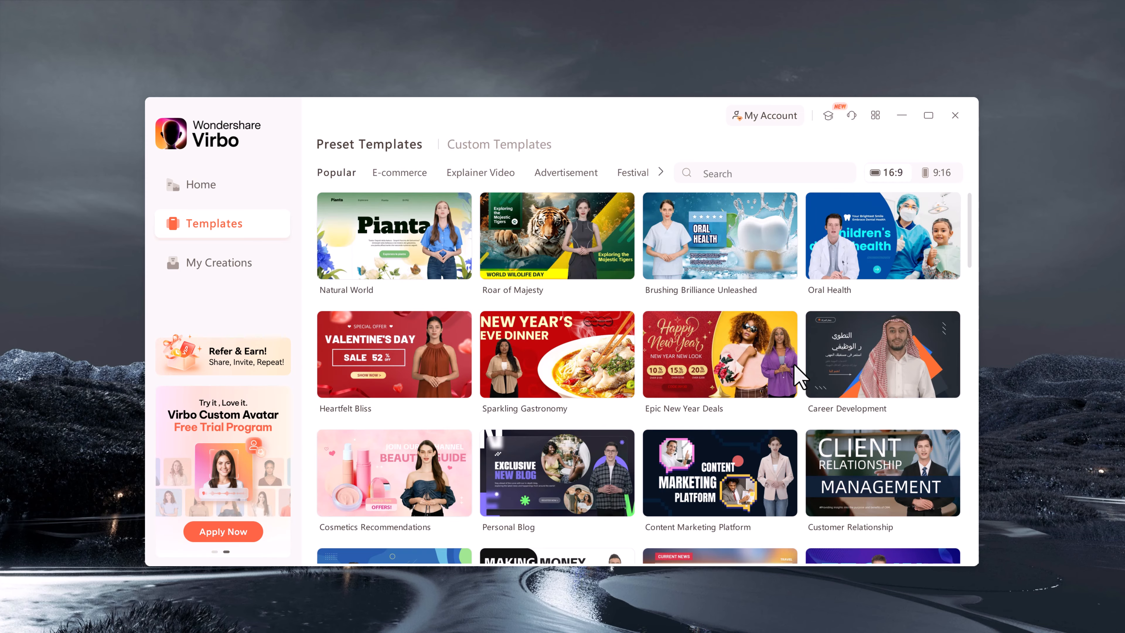
pyautogui.click(929, 178)
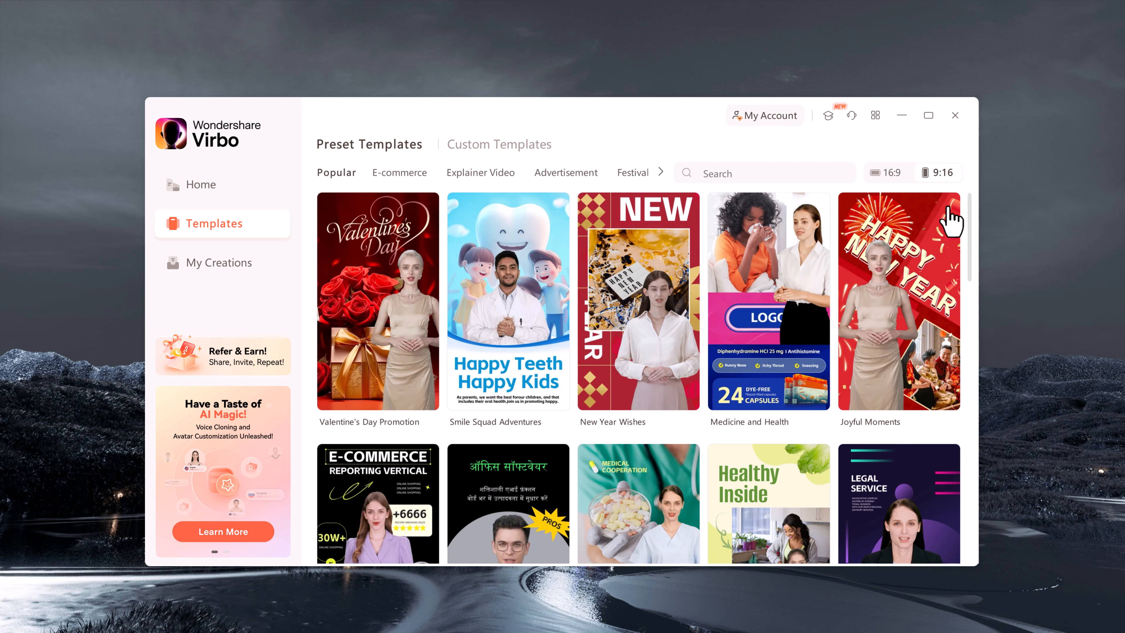
pyautogui.scroll(-6, 779, 339)
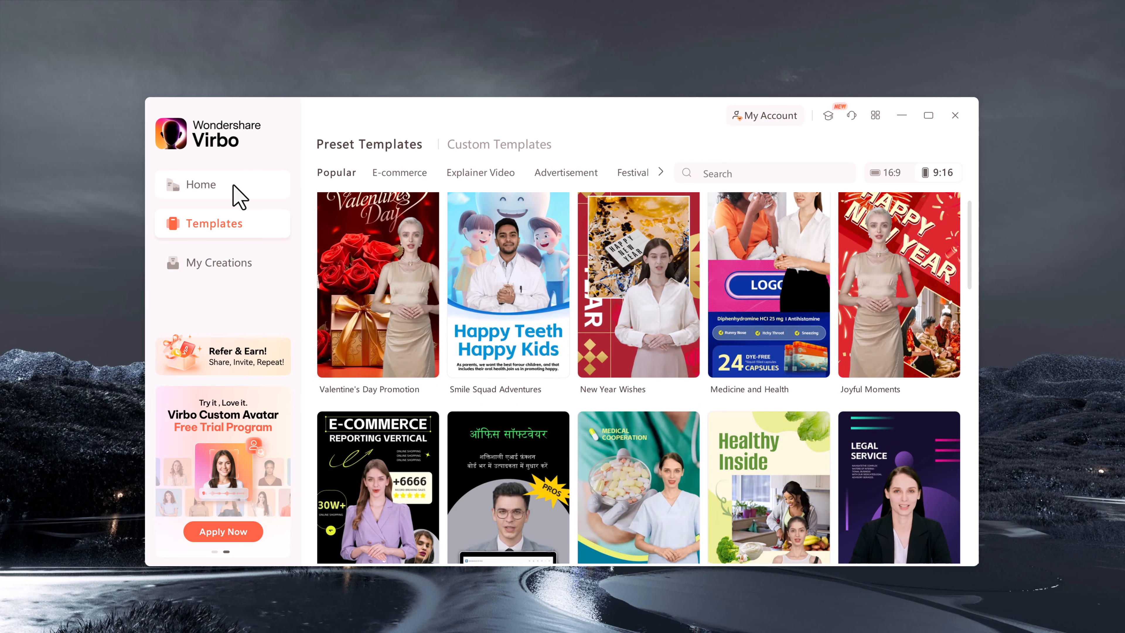
# Return to the home page and create a new video with the Landscape 16:9 aspect ratio.
pyautogui.click(234, 188)
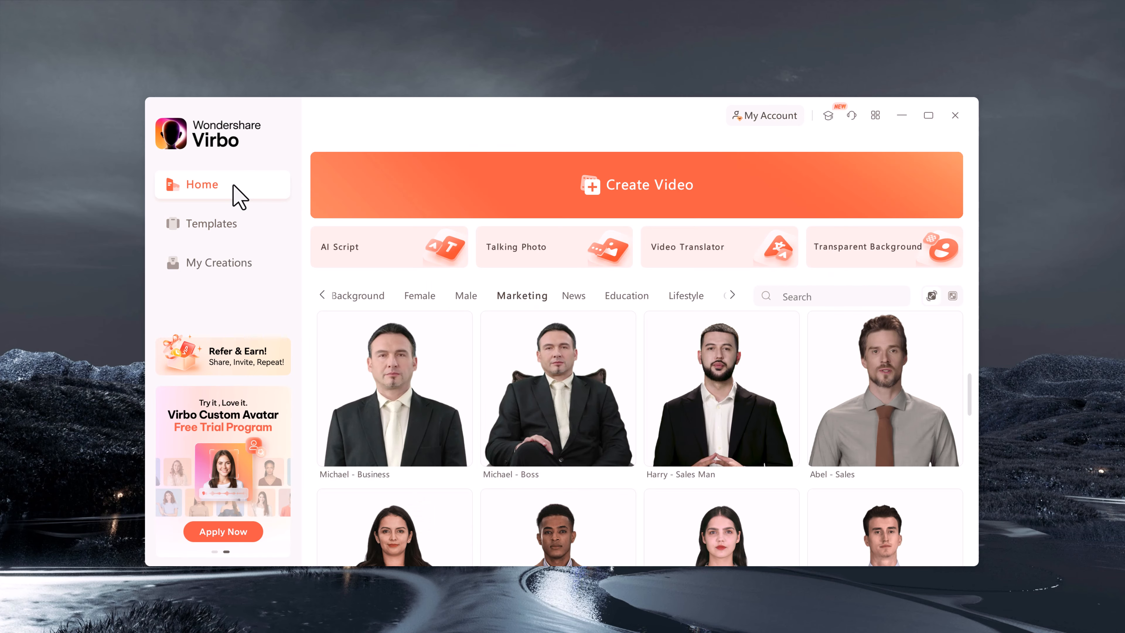
pyautogui.click(726, 194)
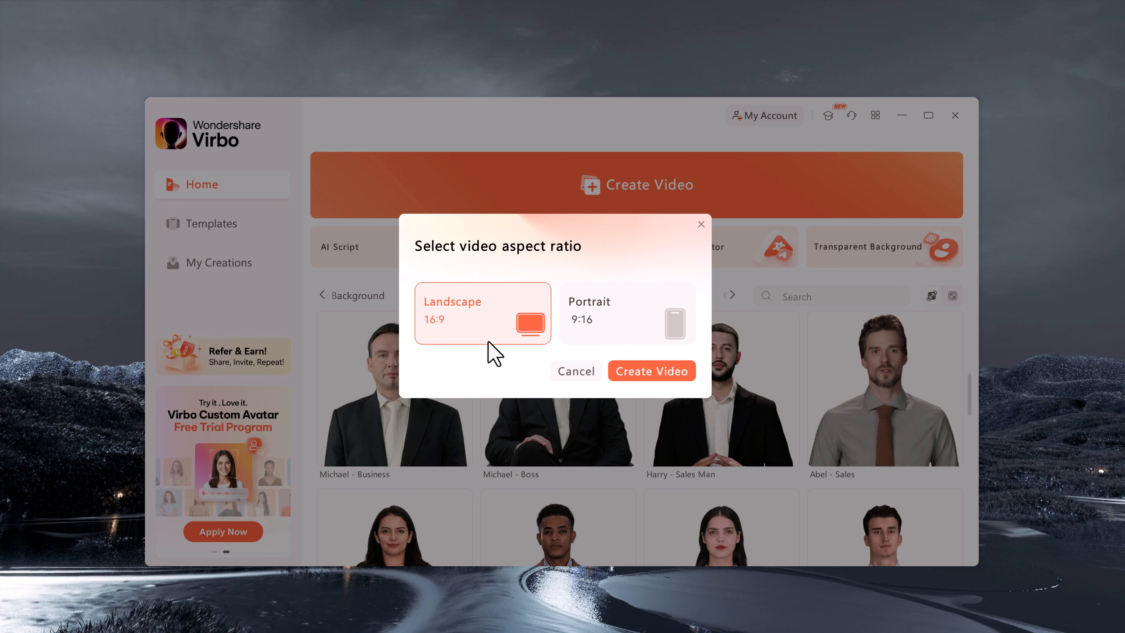
pyautogui.click(630, 362)
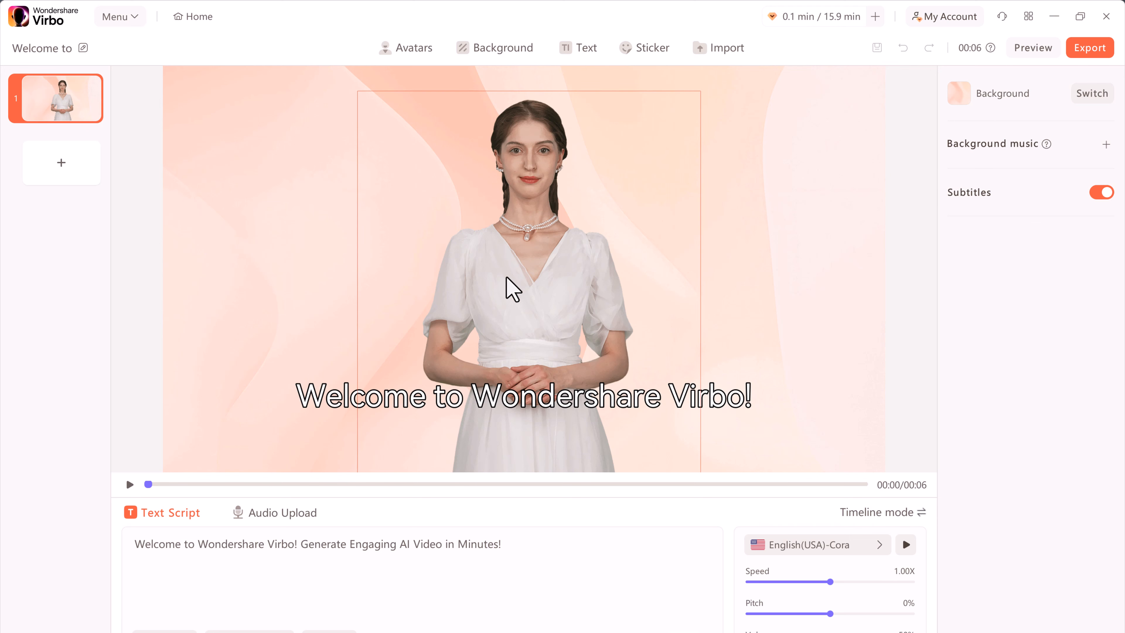
# Open the avatar library for the storyboard and select the male avatar "Sheng Lun - host".
pyautogui.click(414, 47)
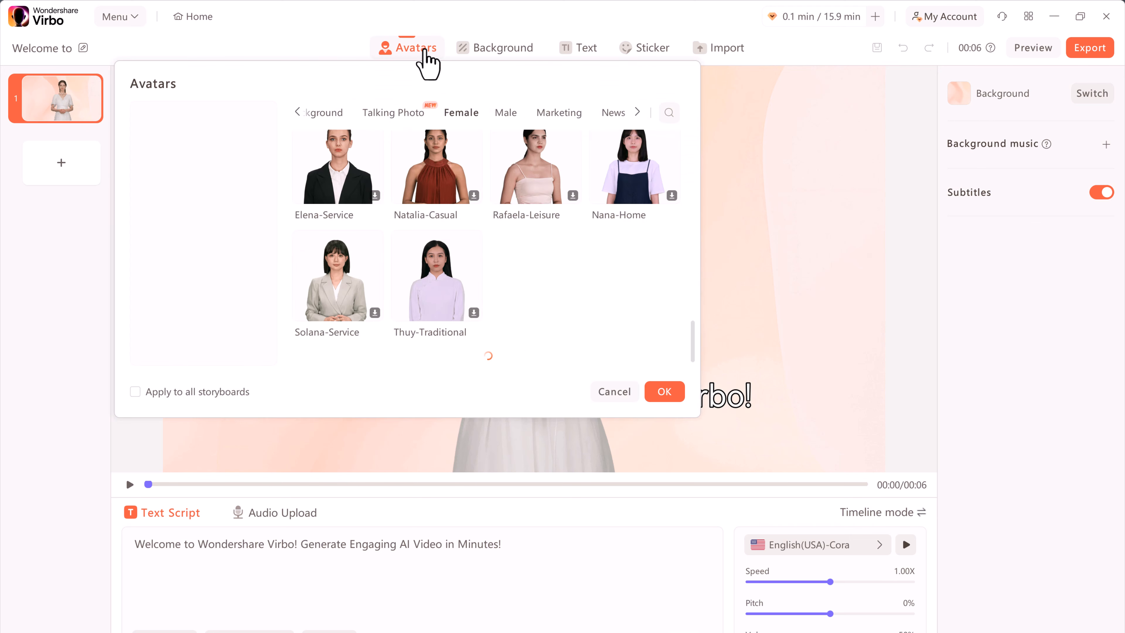
pyautogui.scroll(-5, 492, 226)
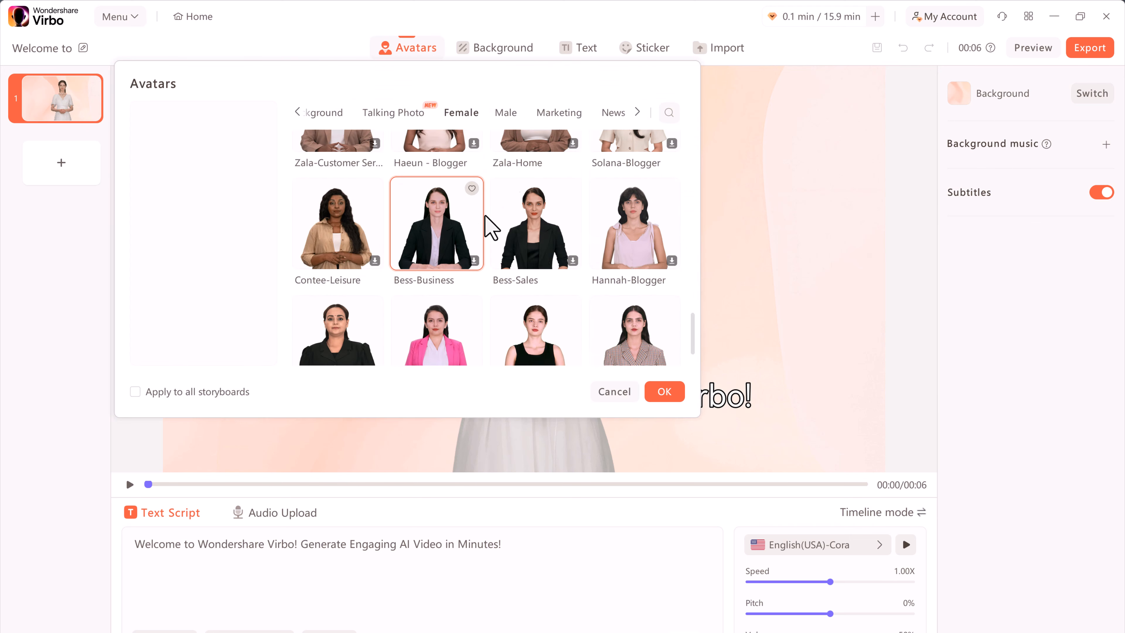
pyautogui.scroll(-15, 491, 227)
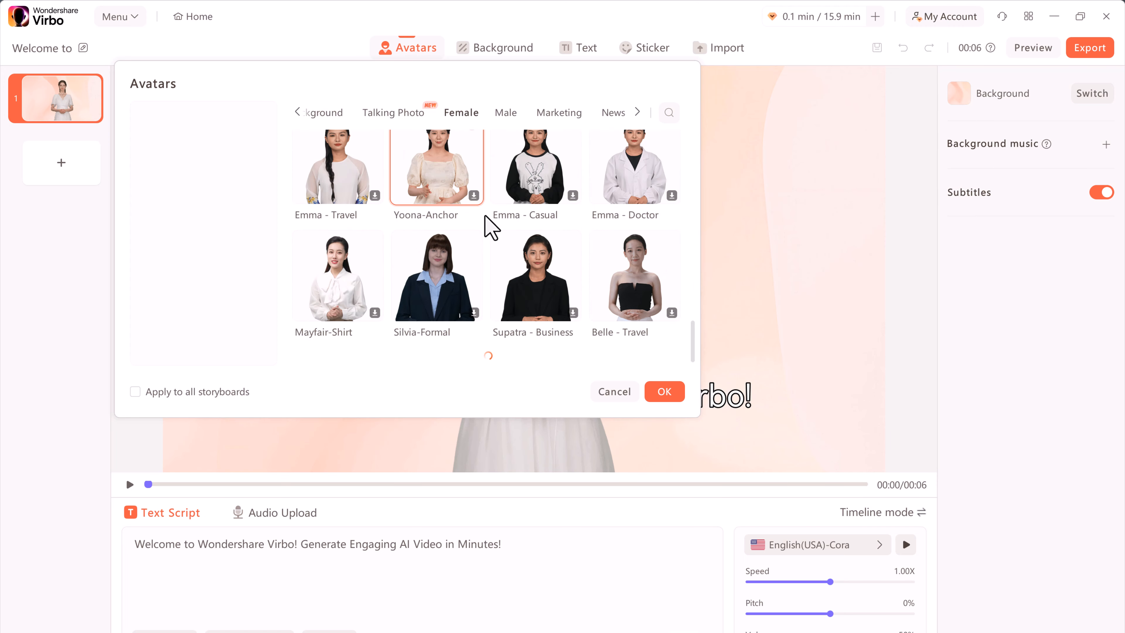
pyautogui.click(505, 112)
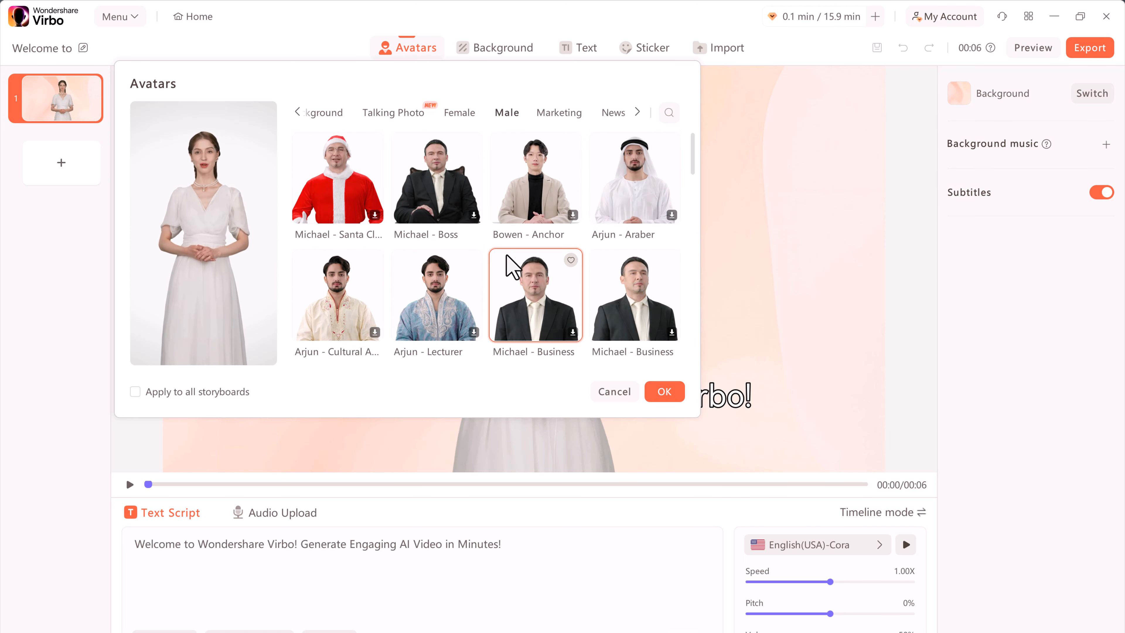
pyautogui.scroll(-2, 522, 266)
pyautogui.scroll(-2, 550, 280)
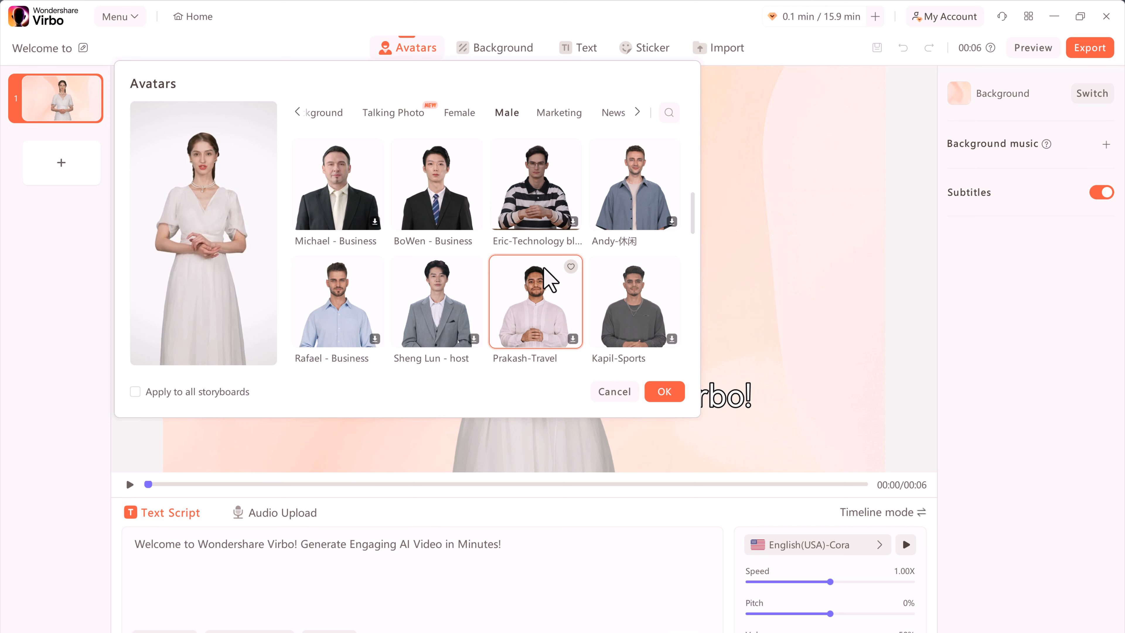
pyautogui.click(449, 303)
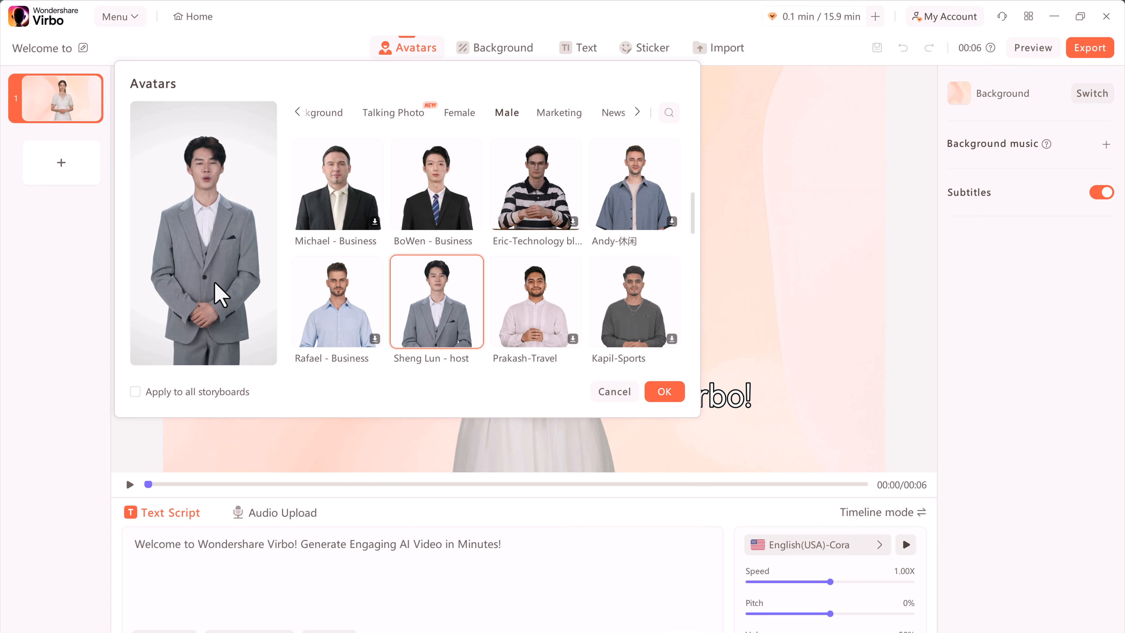
# Browse the avatar library's Lifestyle, Education and Marketing categories, and return to the Male category.
pyautogui.scroll(-5, 567, 287)
pyautogui.click(637, 112)
pyautogui.click(539, 113)
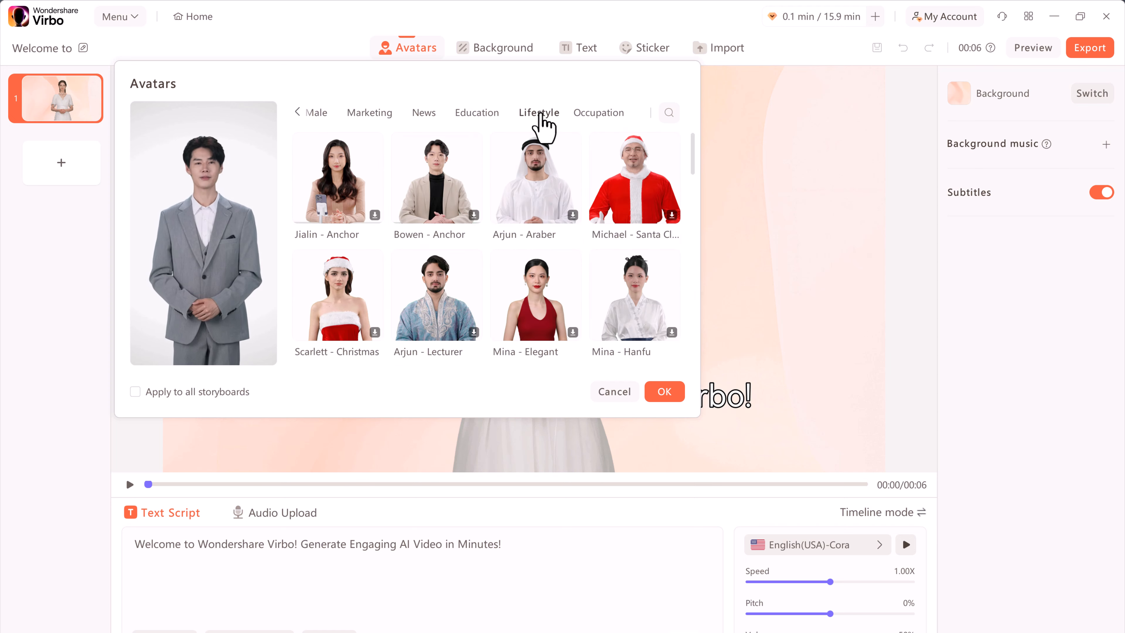
pyautogui.scroll(-3, 576, 199)
pyautogui.click(483, 114)
pyautogui.click(370, 114)
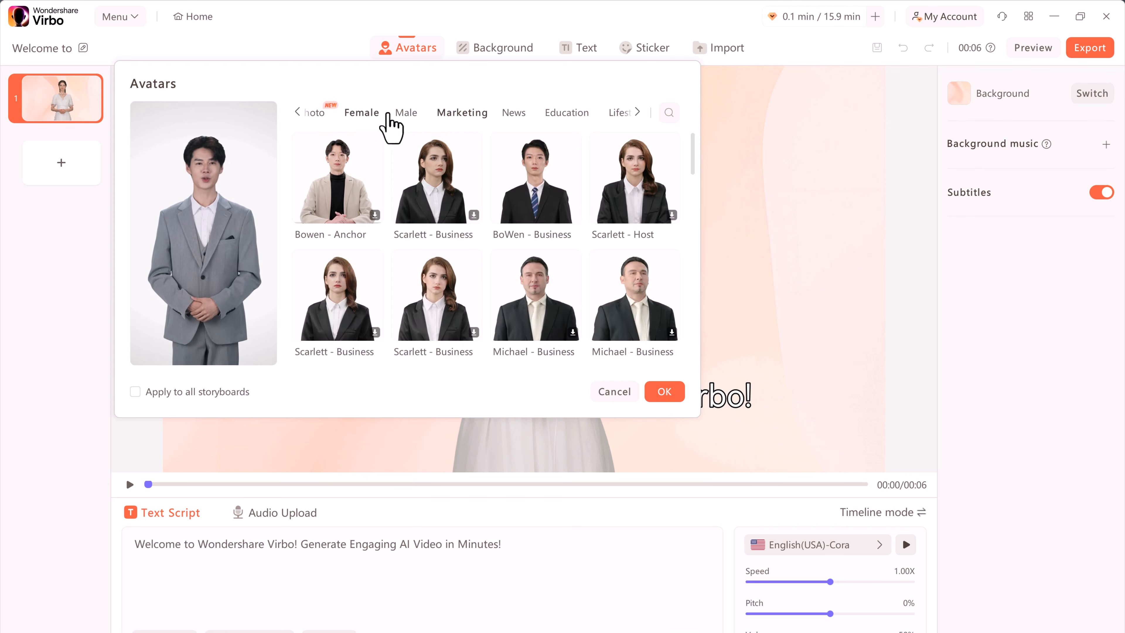
pyautogui.click(405, 113)
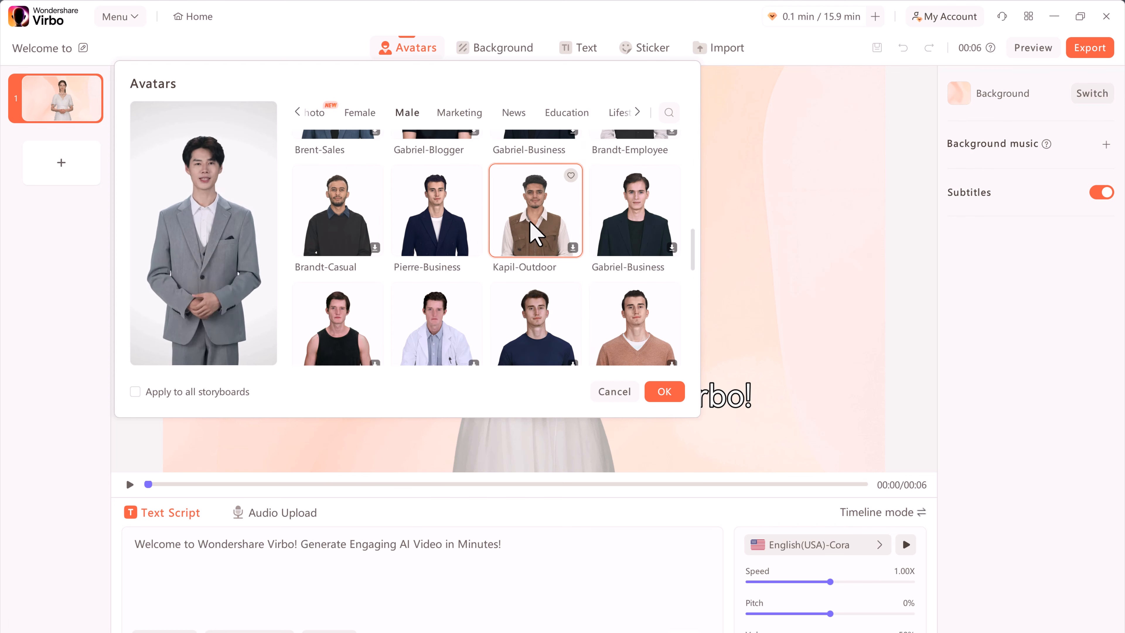
# Select the male avatar "Kapil-Outdoor" for preview and look through the avatars around it.
pyautogui.click(529, 220)
pyautogui.scroll(-4, 528, 228)
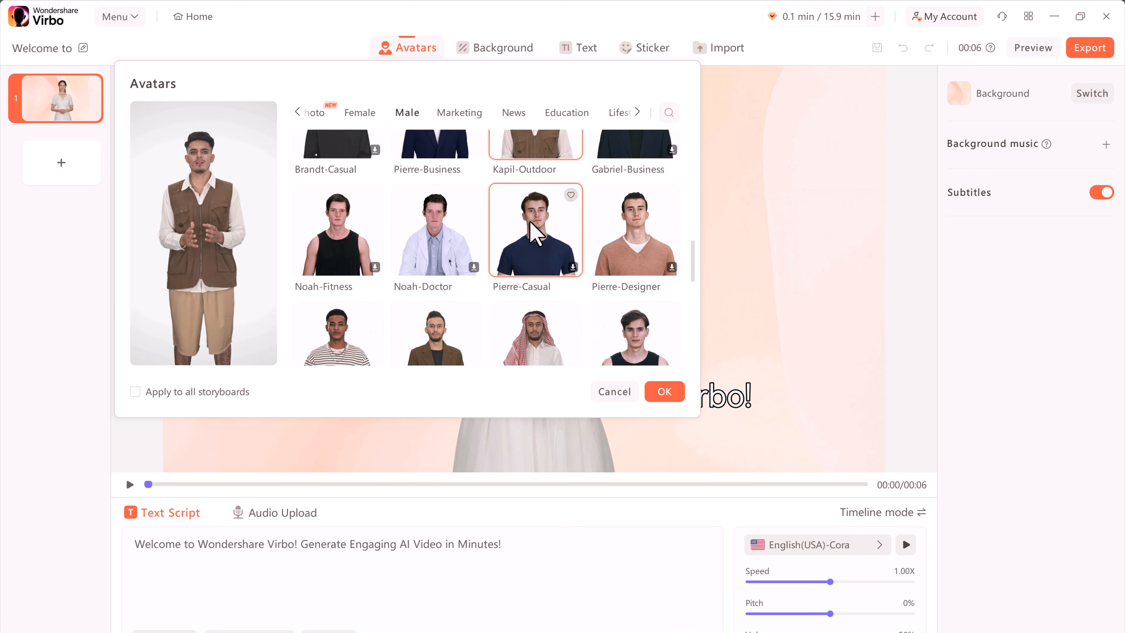
pyautogui.scroll(4, 545, 230)
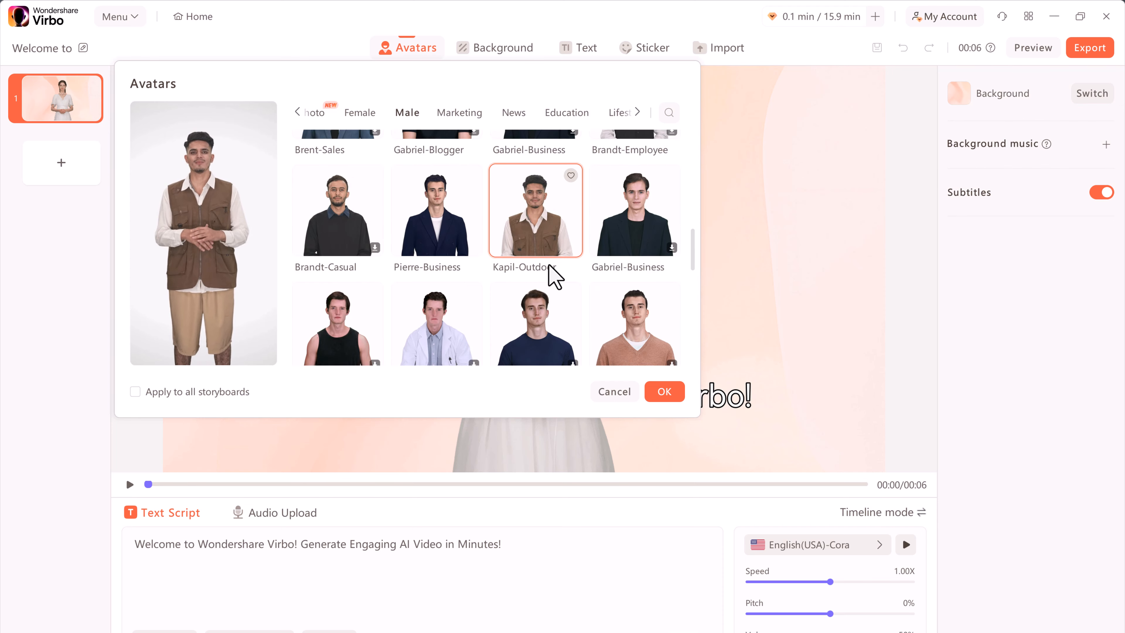
# Search the avatar library for "kapil" and select the avatar "Kapil-Blogger".
pyautogui.click(669, 113)
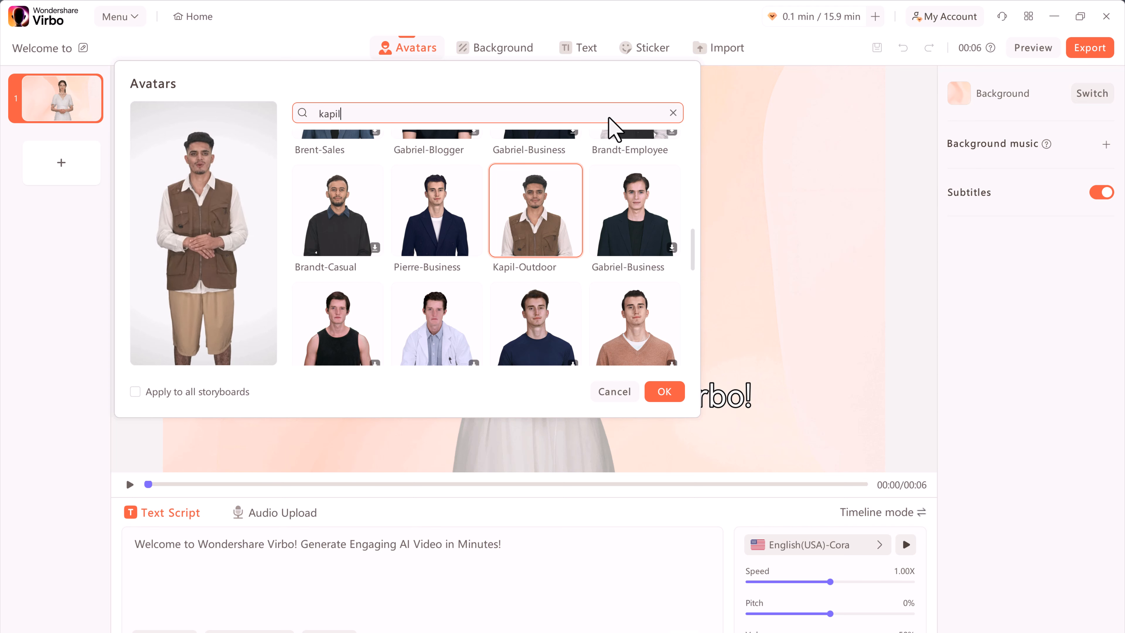
pyautogui.press('Return')
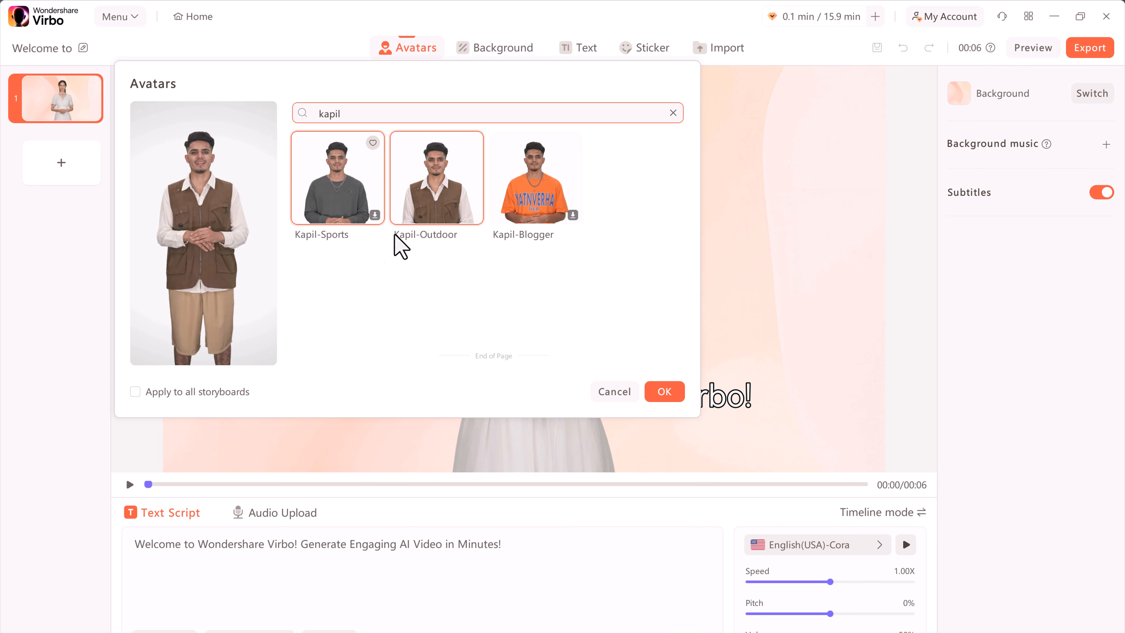
pyautogui.click(541, 197)
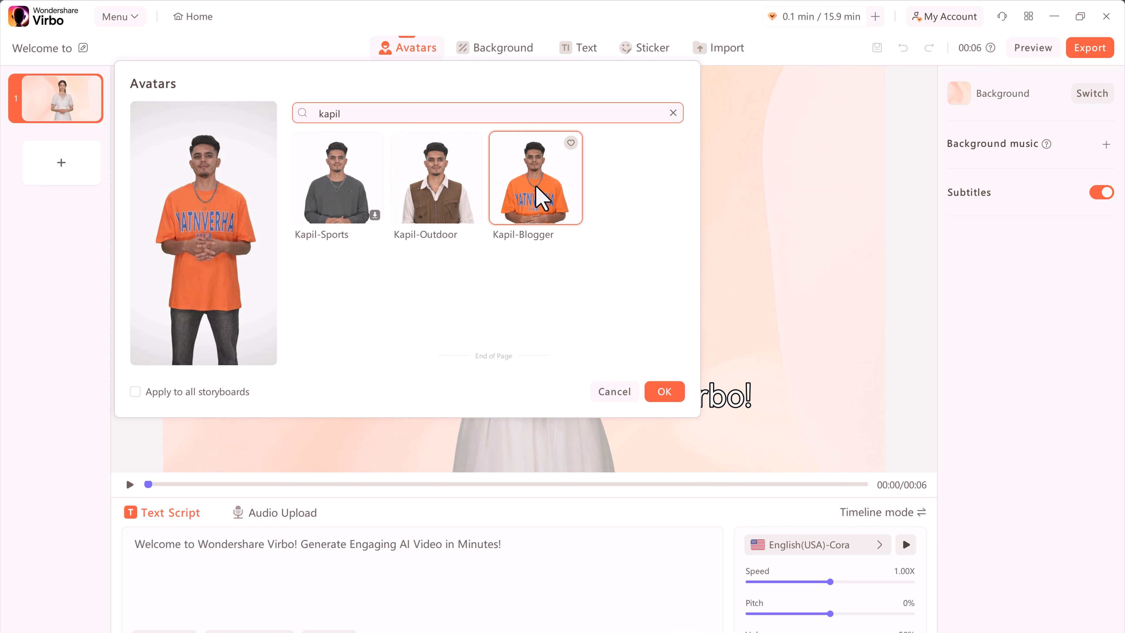
# Clear the avatar search and apply the male avatar "Andy - Blogger" to the storyboard.
pyautogui.click(673, 112)
pyautogui.click(356, 292)
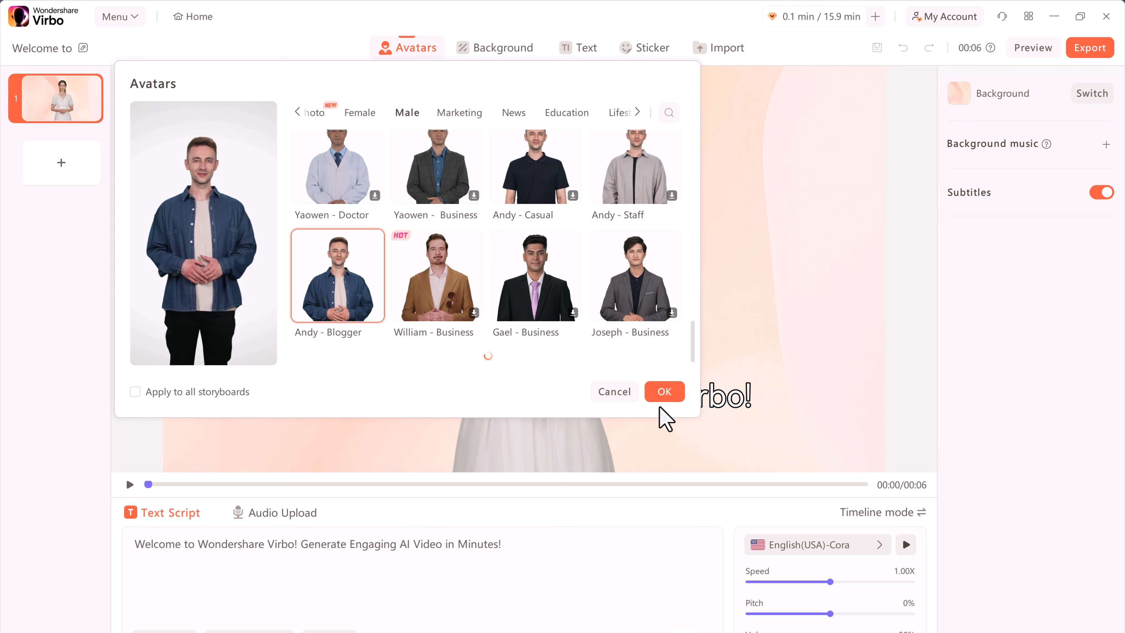
pyautogui.click(664, 392)
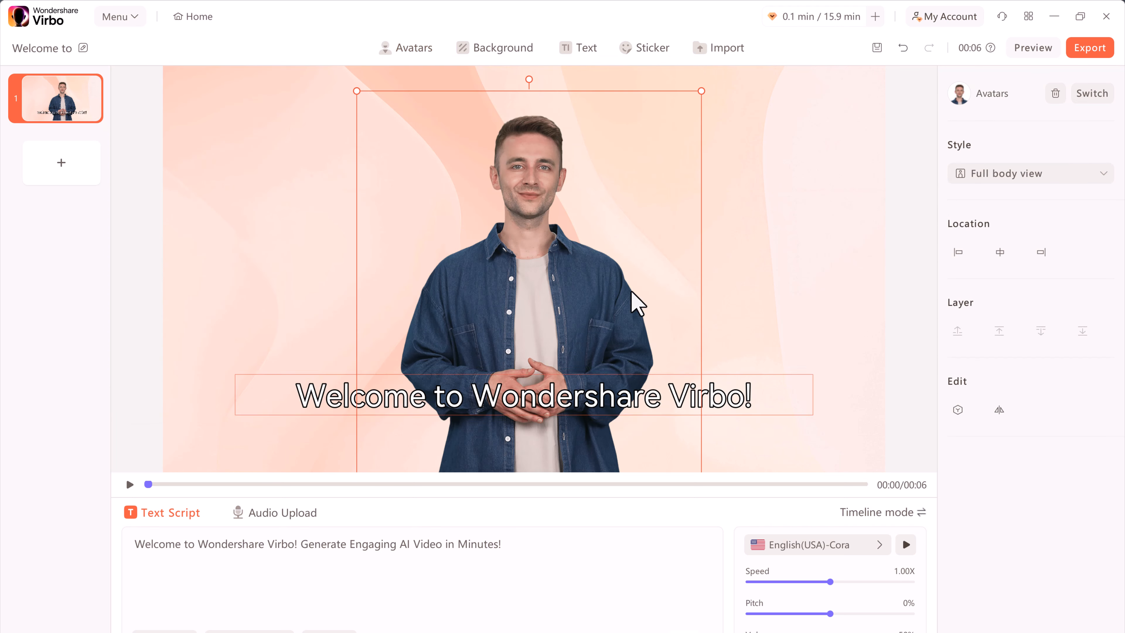
# Try the Circular view and Half-length view styles on the storyboard's avatar, and return it to Full body view.
pyautogui.click(567, 199)
pyautogui.click(553, 272)
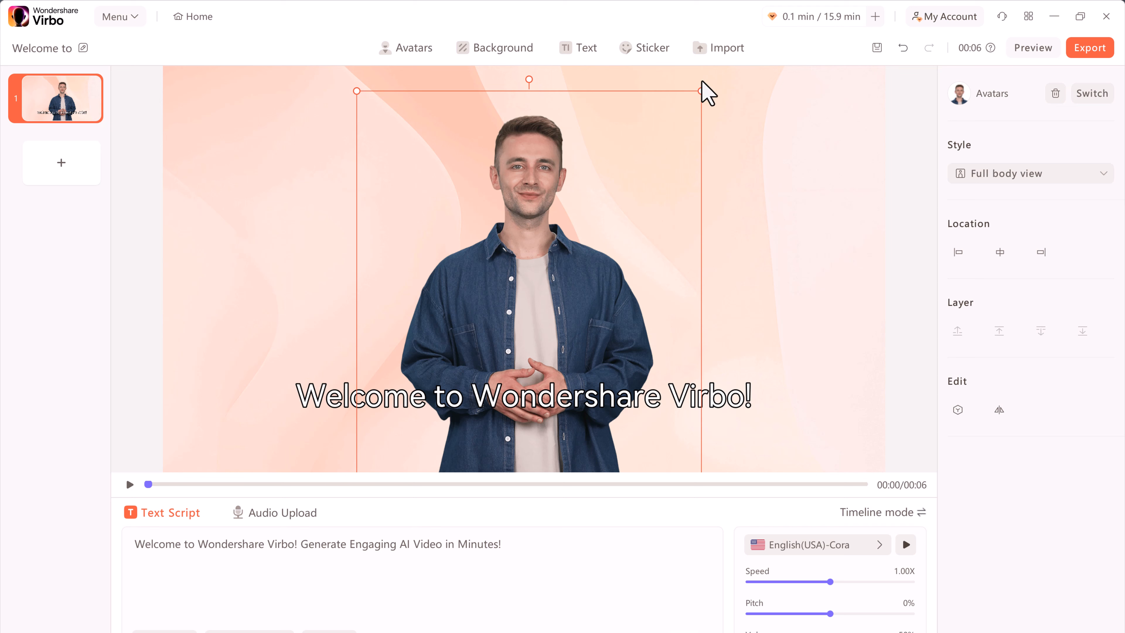
pyautogui.click(585, 188)
pyautogui.click(518, 221)
pyautogui.click(1021, 174)
pyautogui.click(1028, 221)
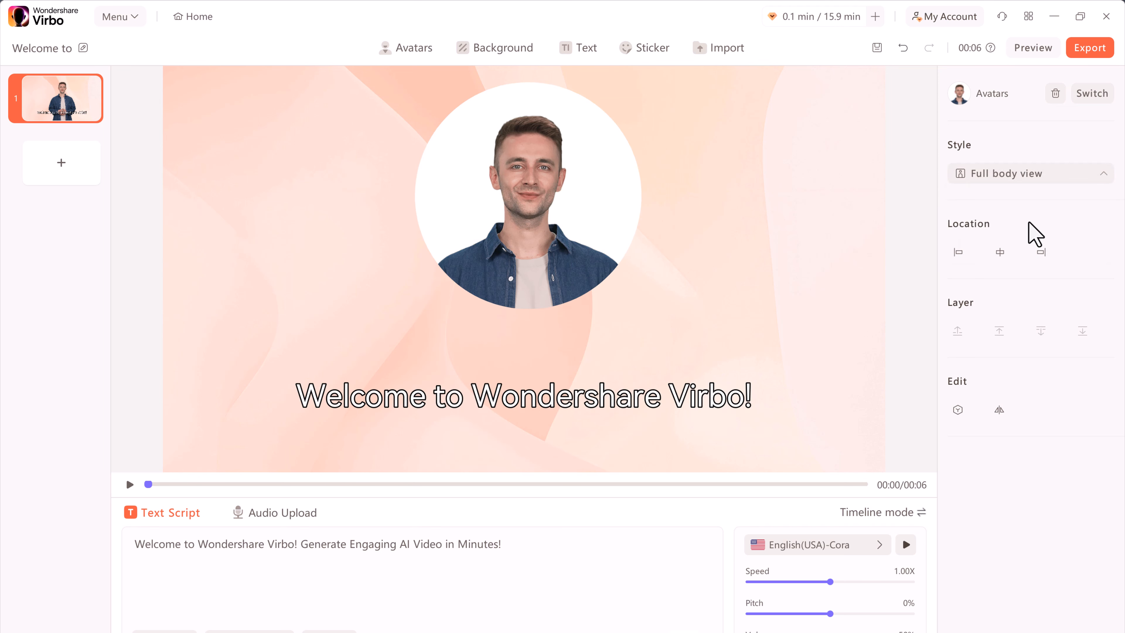
pyautogui.click(1018, 178)
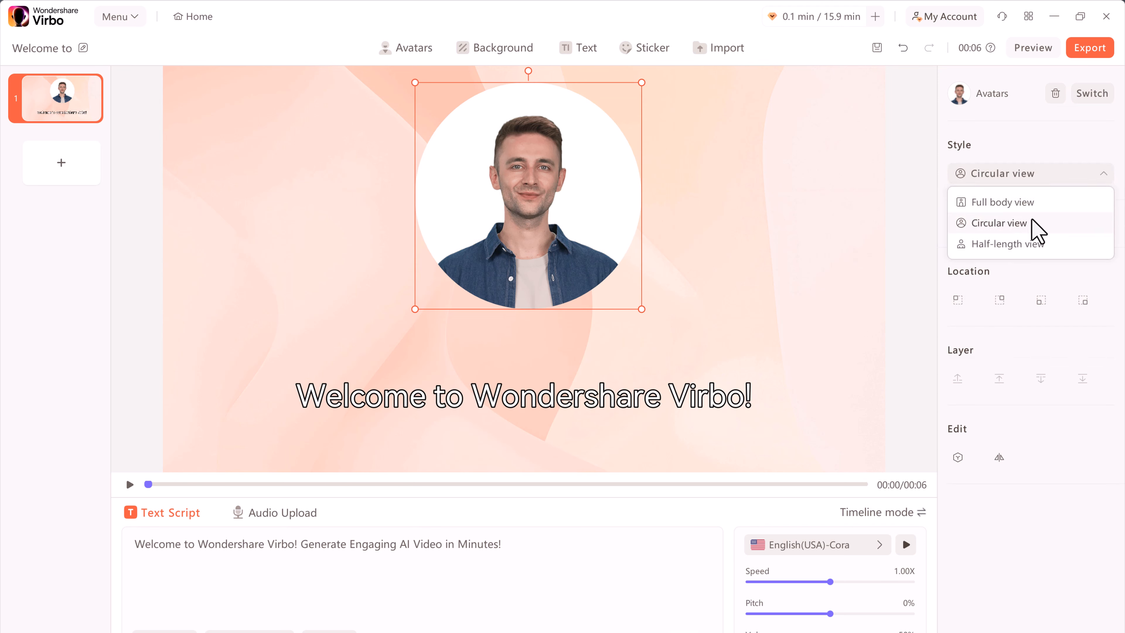
pyautogui.click(1037, 245)
pyautogui.click(1028, 176)
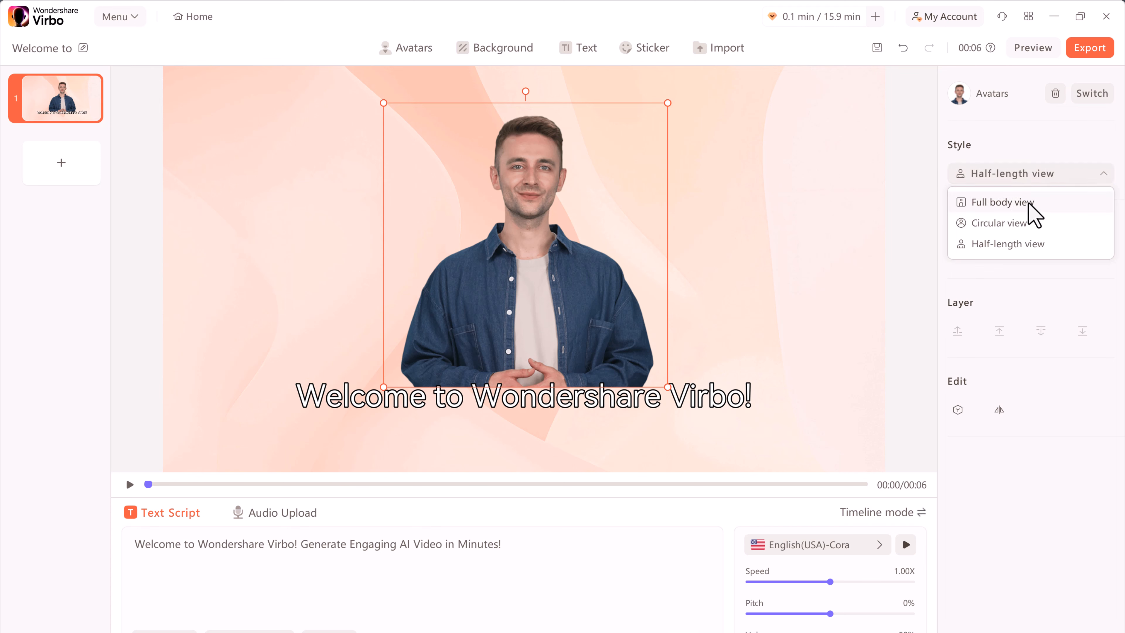
pyautogui.click(1010, 202)
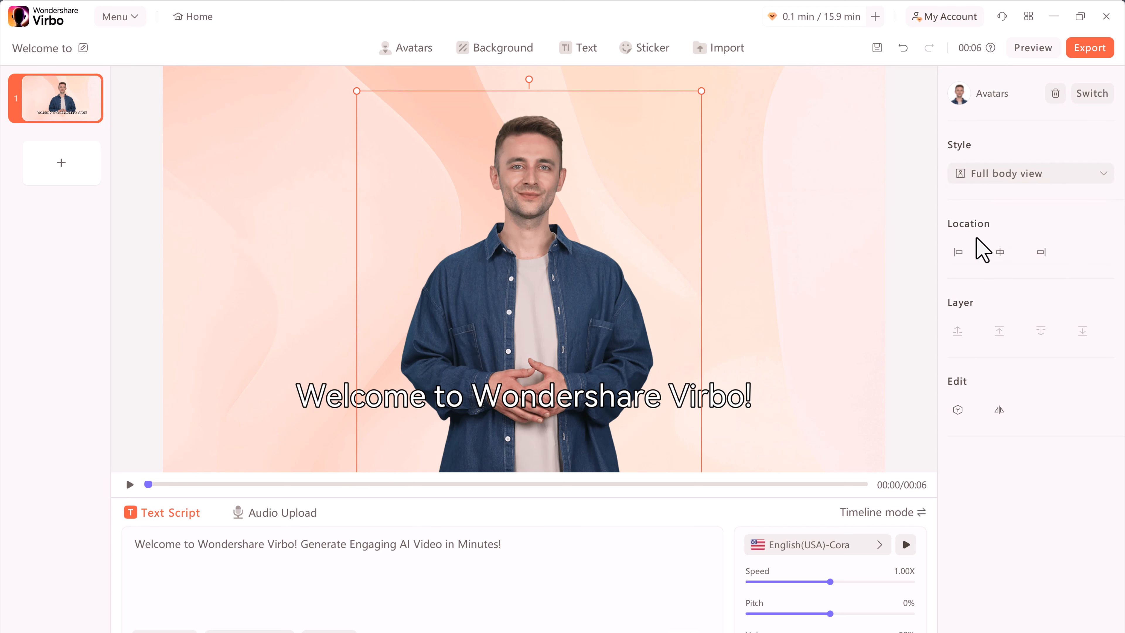
# Try aligning the avatar to the left of the frame, centre it horizontally instead, and deselect it.
pyautogui.click(958, 252)
pyautogui.click(999, 252)
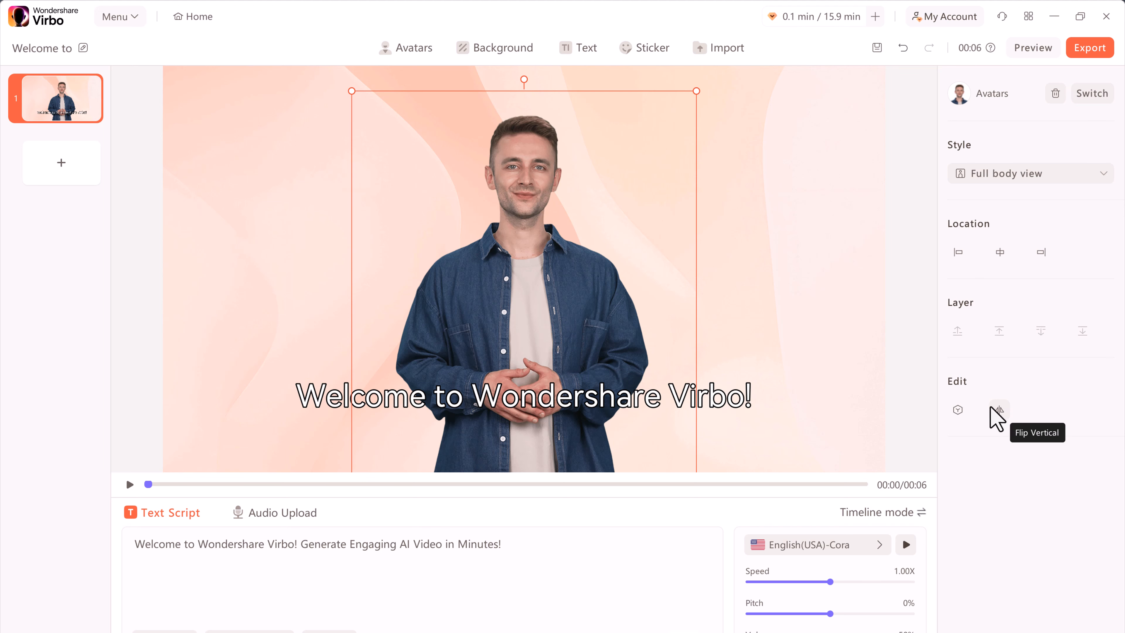
pyautogui.click(736, 117)
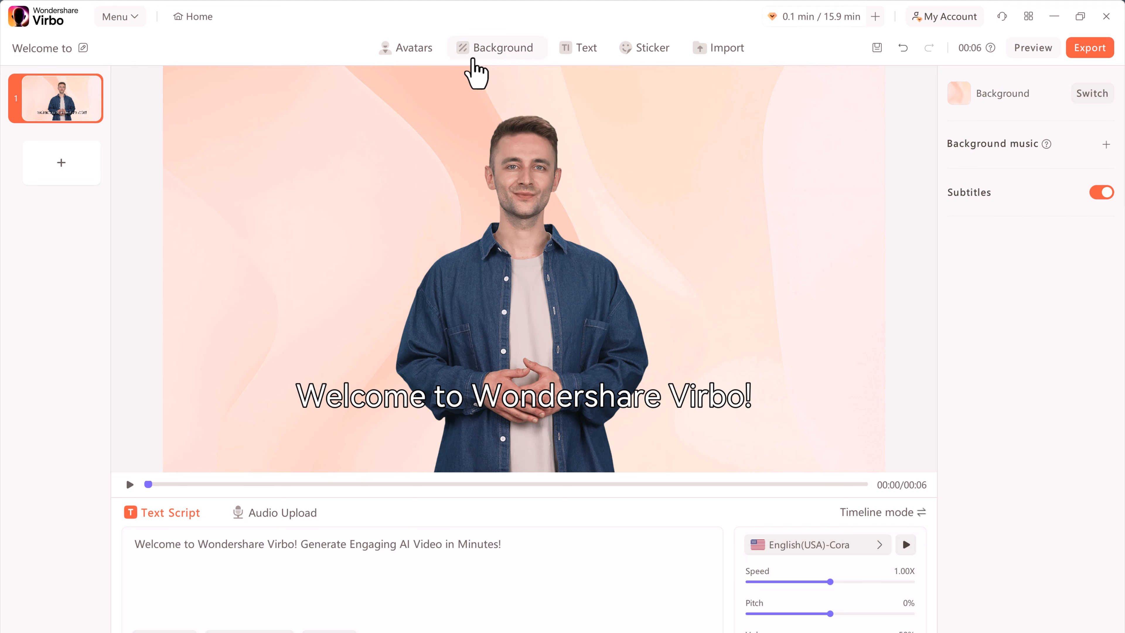
# Browse the background library's Simple, Basic, Lifestyle, Business, E-commerce and 3D Background Horizontal categories.
pyautogui.click(509, 49)
pyautogui.scroll(-2, 544, 221)
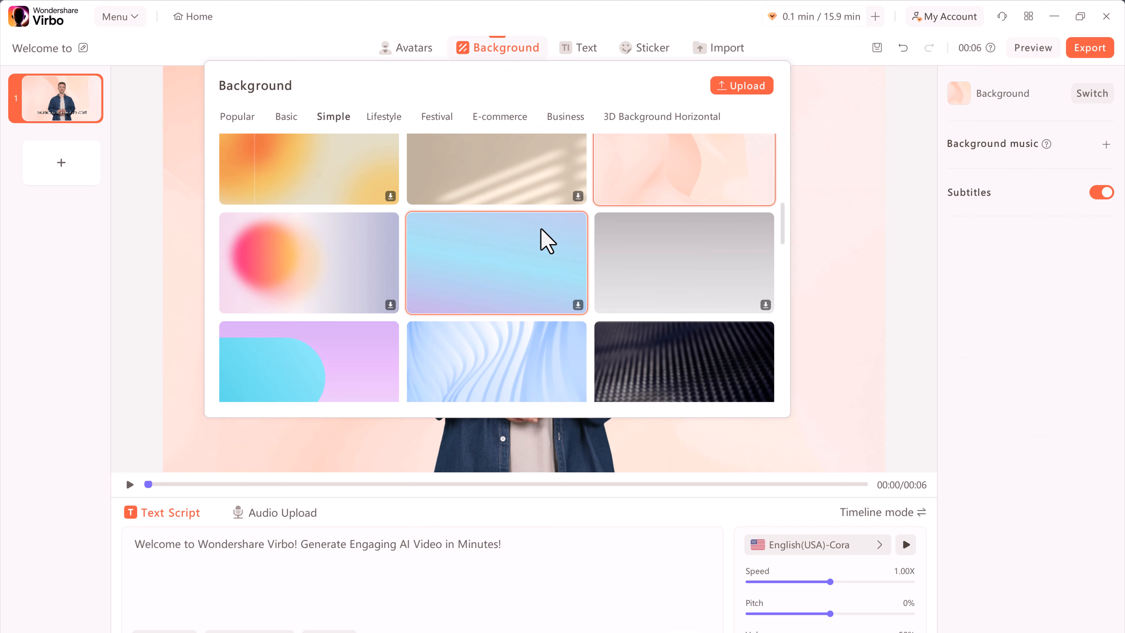
pyautogui.scroll(-8, 540, 228)
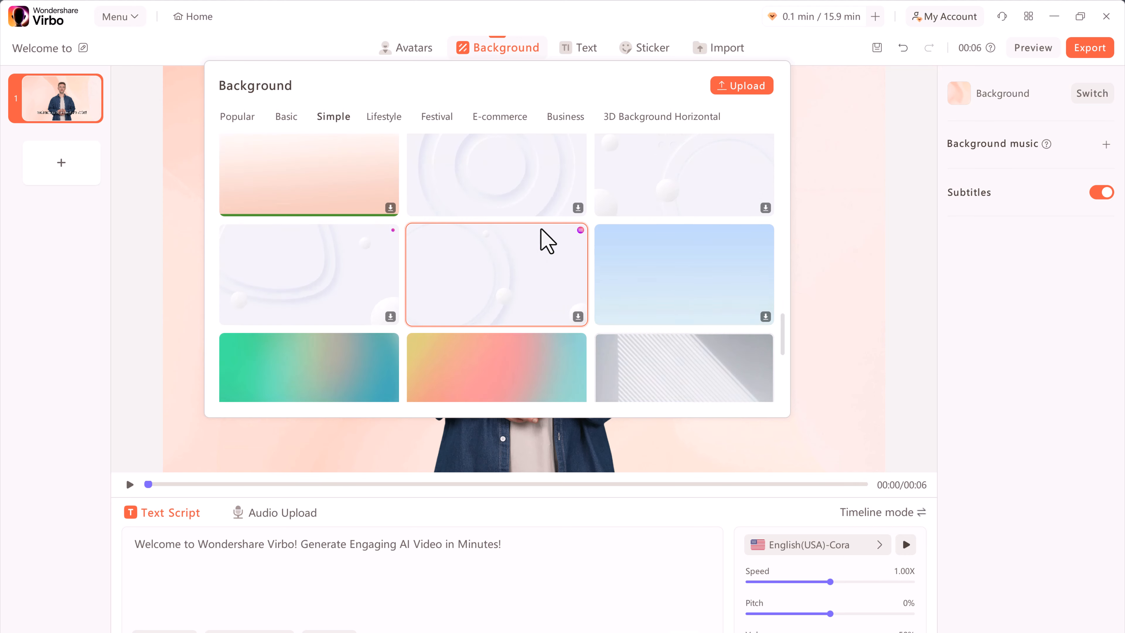
pyautogui.scroll(-3, 542, 239)
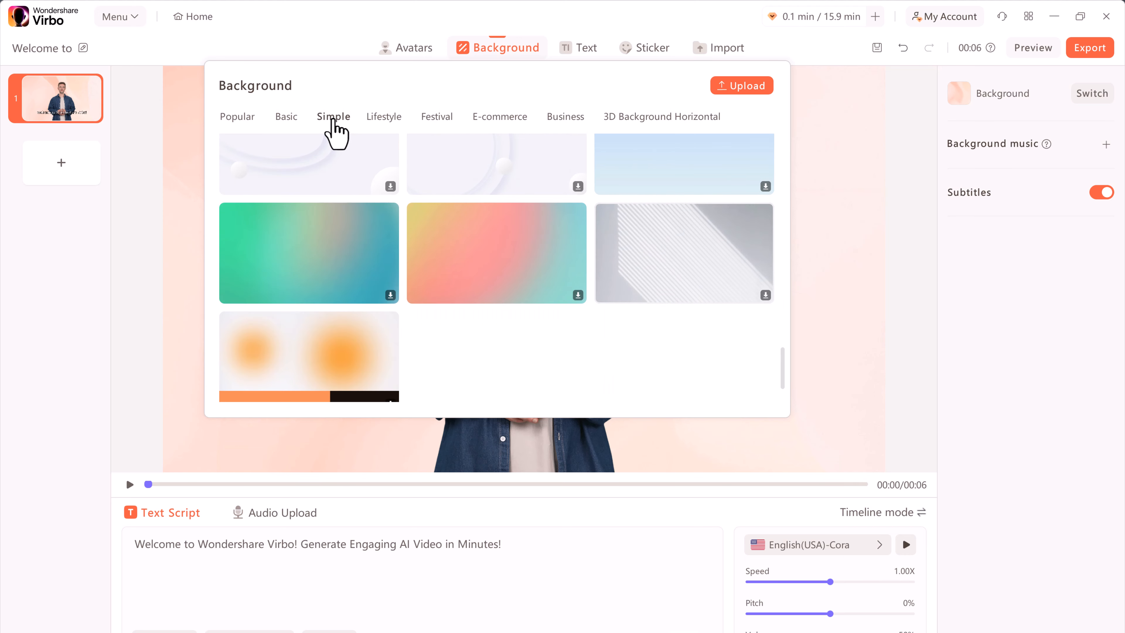
pyautogui.click(288, 116)
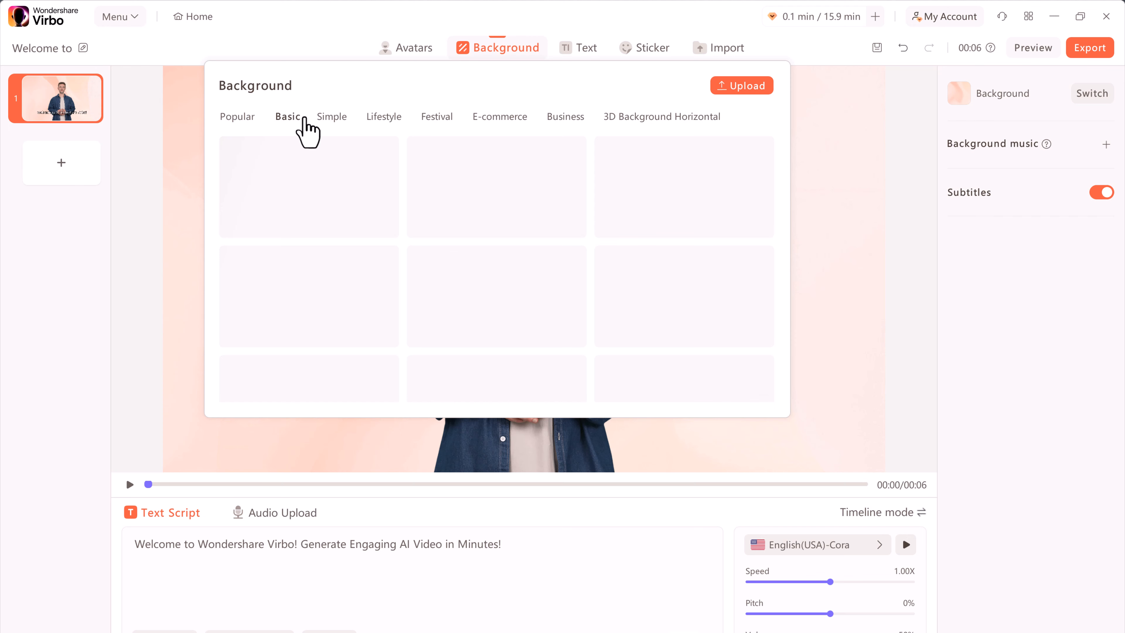
pyautogui.click(333, 123)
pyautogui.click(386, 122)
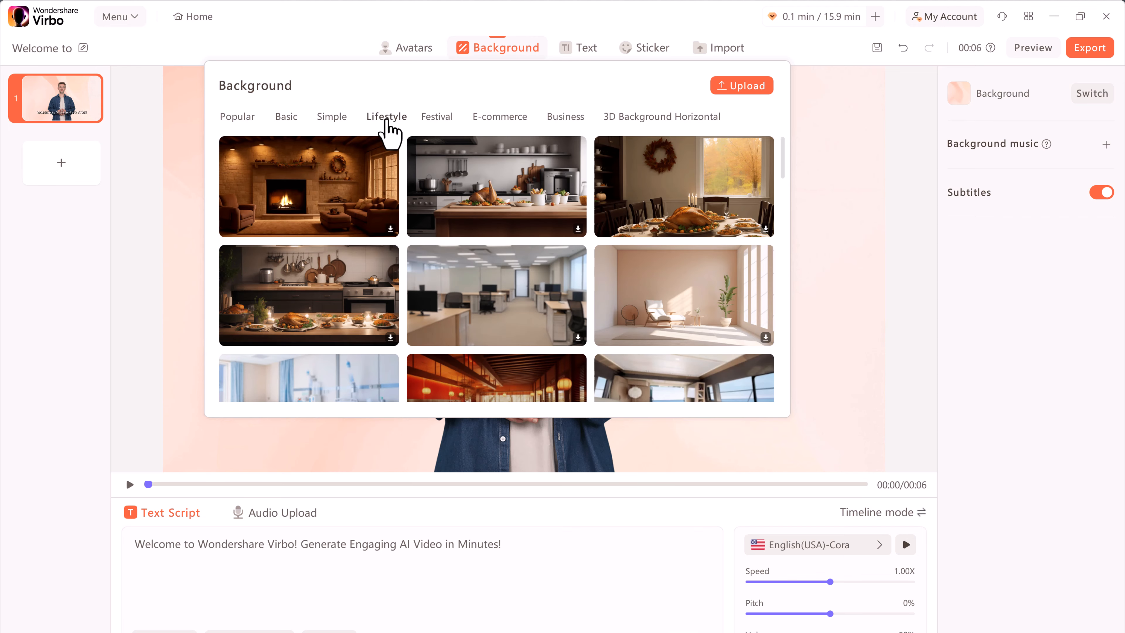
pyautogui.click(560, 119)
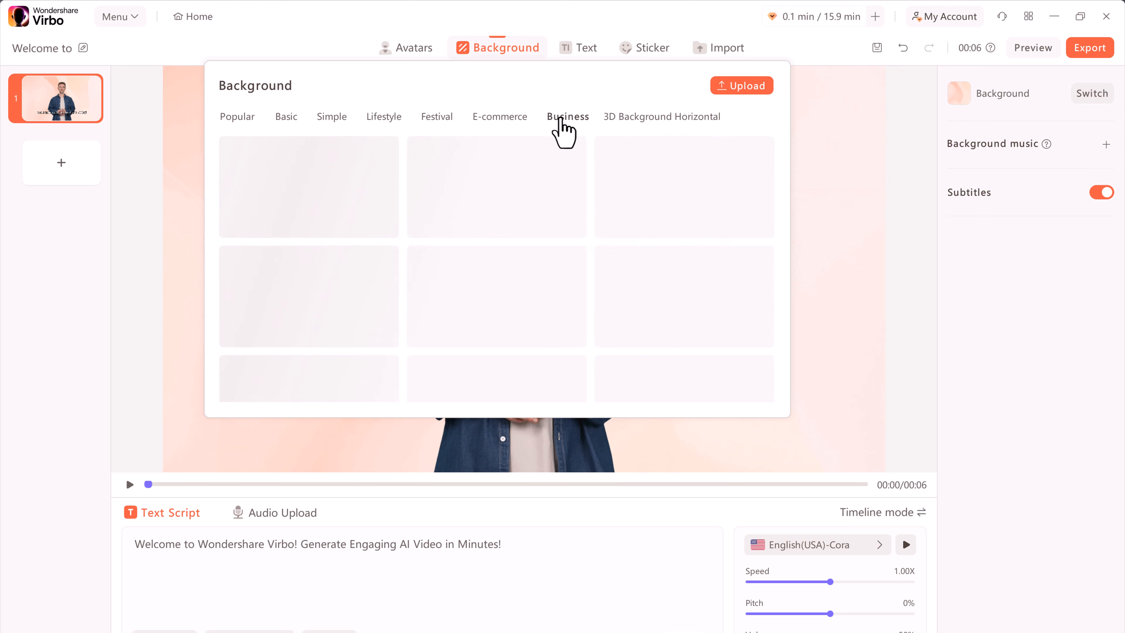
pyautogui.click(495, 118)
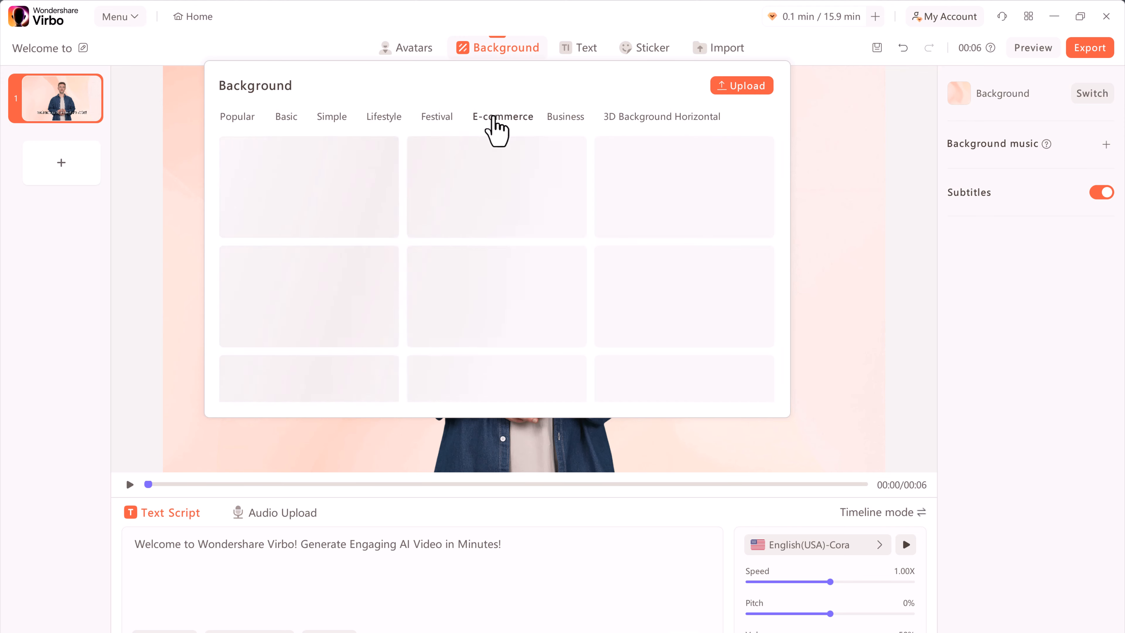
pyautogui.scroll(-2, 334, 251)
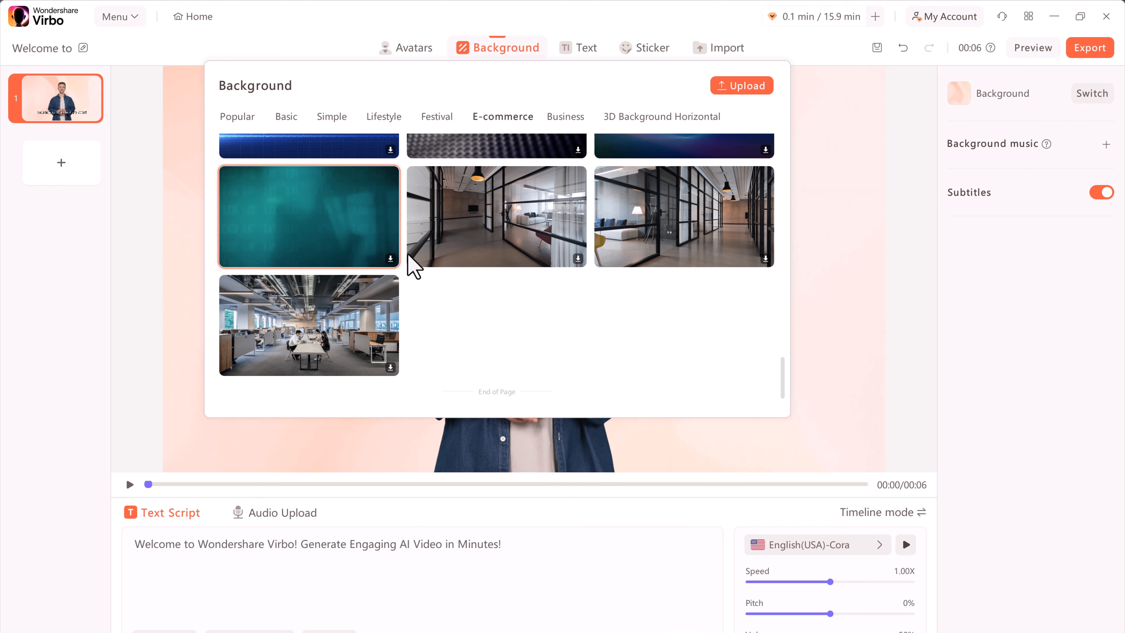
pyautogui.scroll(3, 473, 278)
pyautogui.click(644, 119)
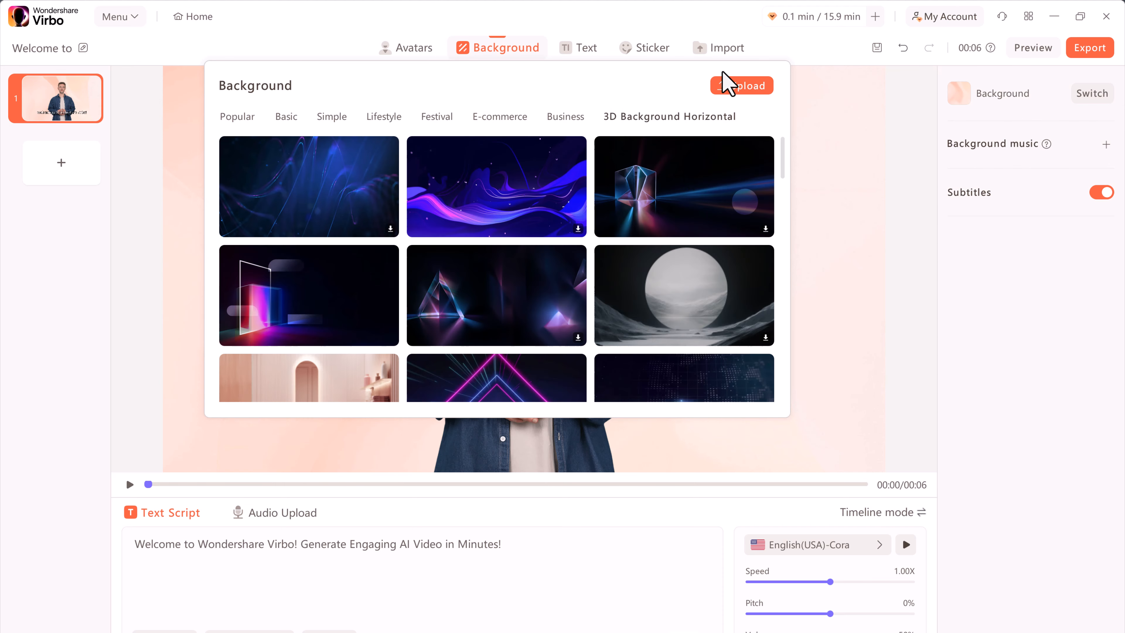
# Apply the green-to-blue gradient background from the Simple category to the storyboard.
pyautogui.click(331, 117)
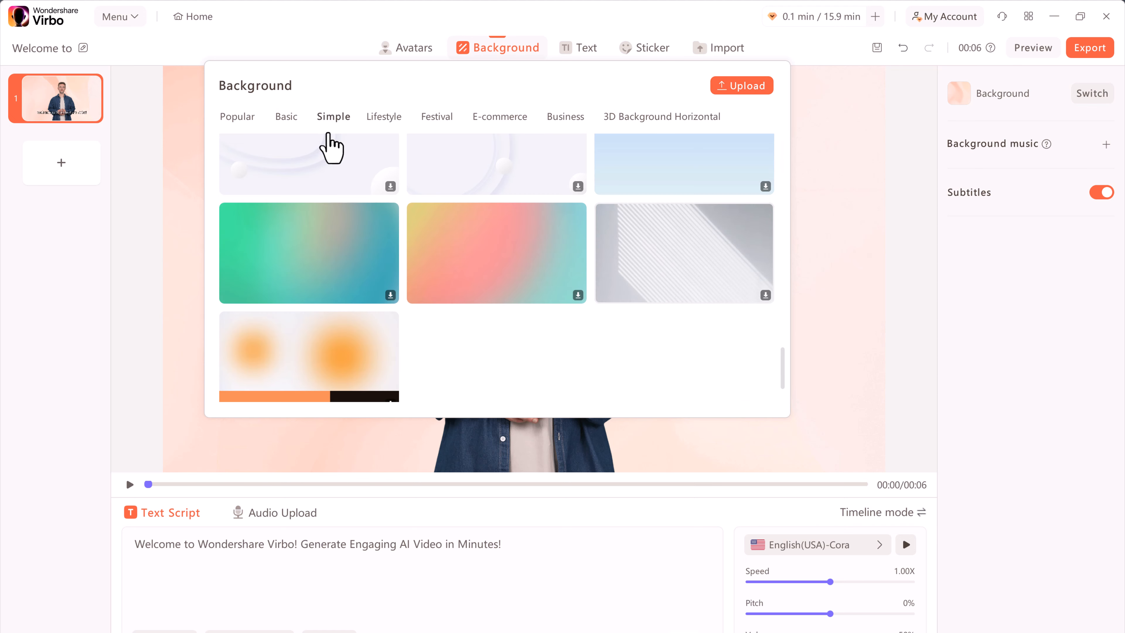
pyautogui.scroll(-1, 394, 286)
pyautogui.click(393, 285)
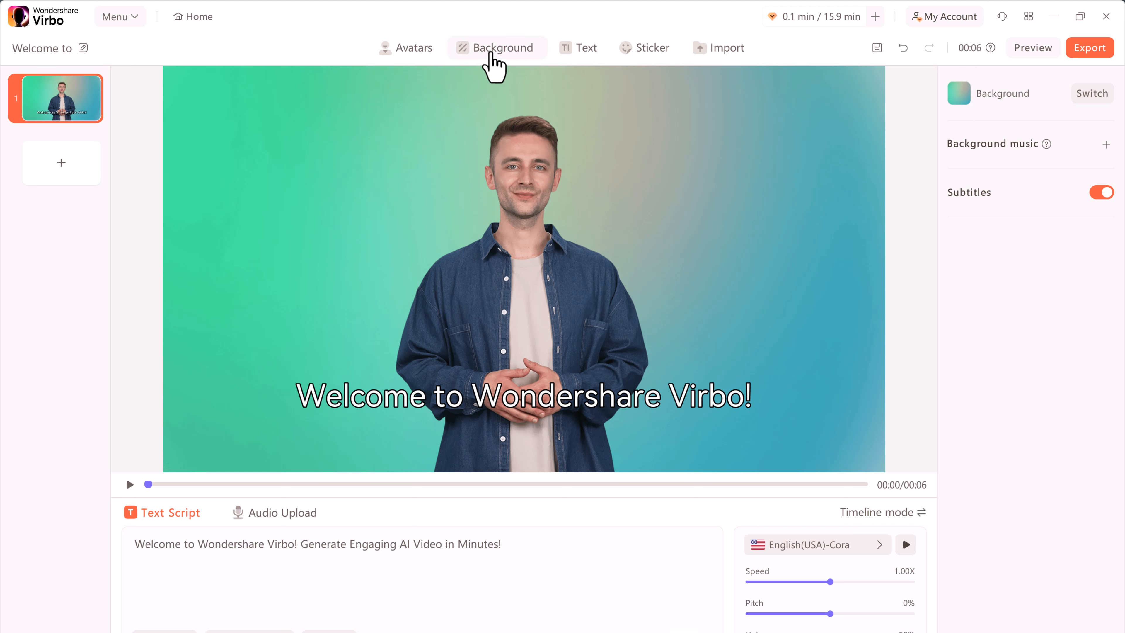
# Look through the preset styles available for adding text.
pyautogui.click(594, 64)
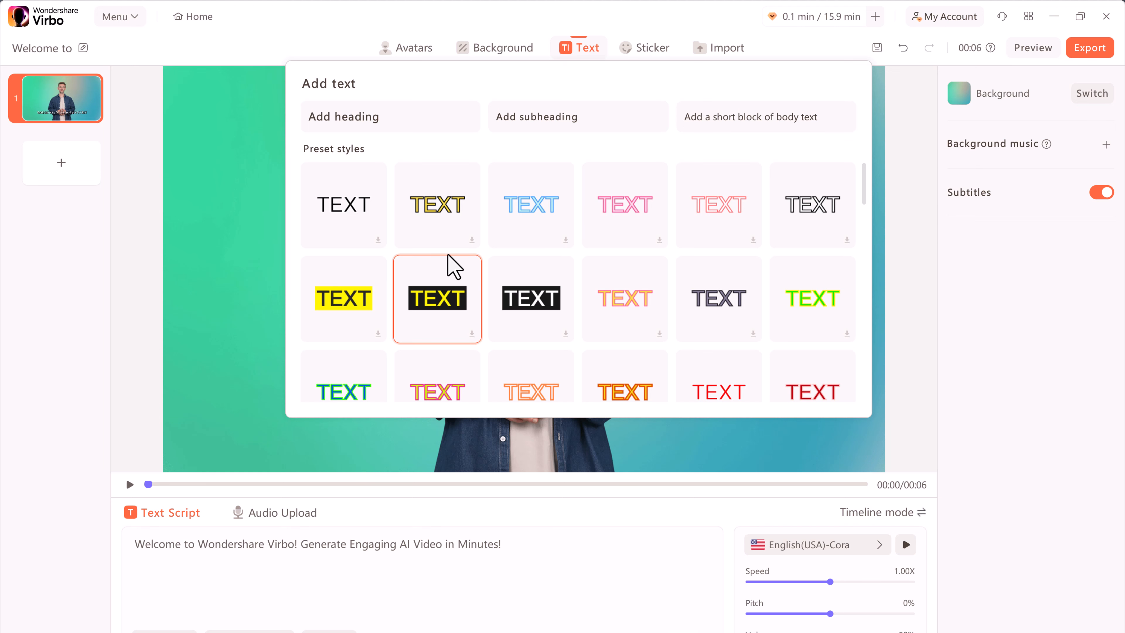
pyautogui.scroll(-4, 735, 251)
pyautogui.scroll(4, 444, 259)
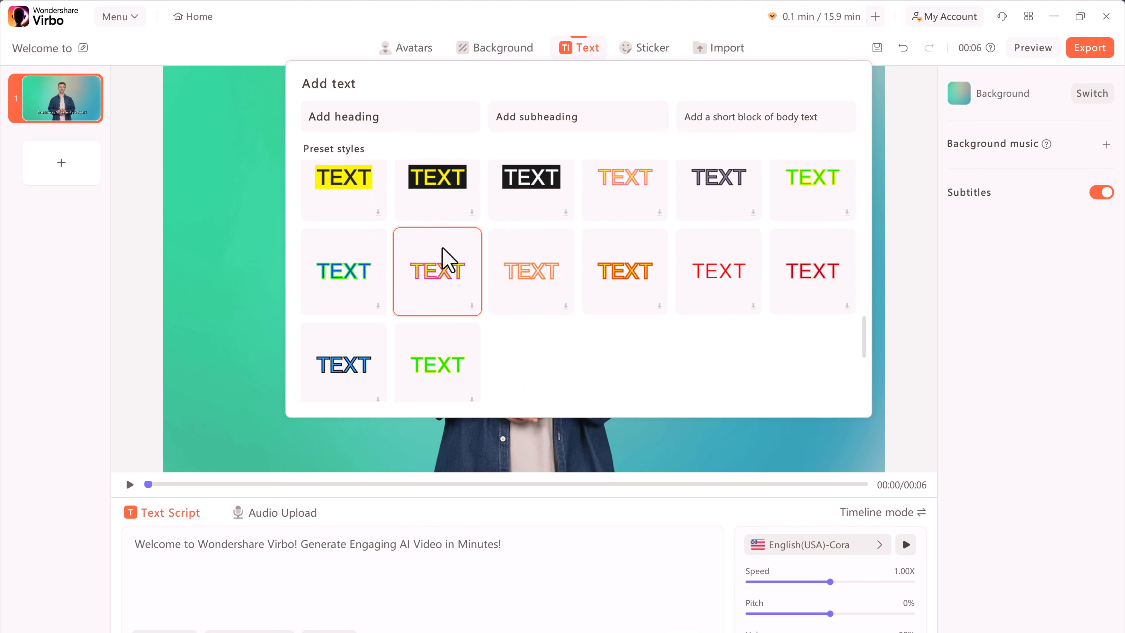
# Browse the sticker library's Hot, Shape and Festival categories.
pyautogui.click(647, 48)
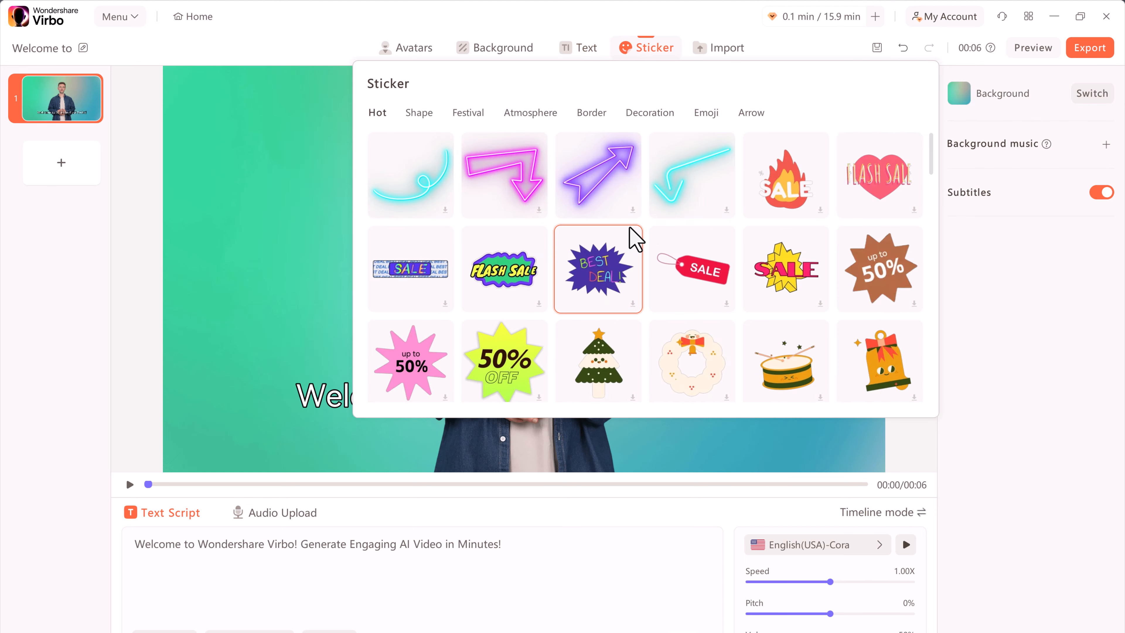
pyautogui.scroll(-4, 731, 279)
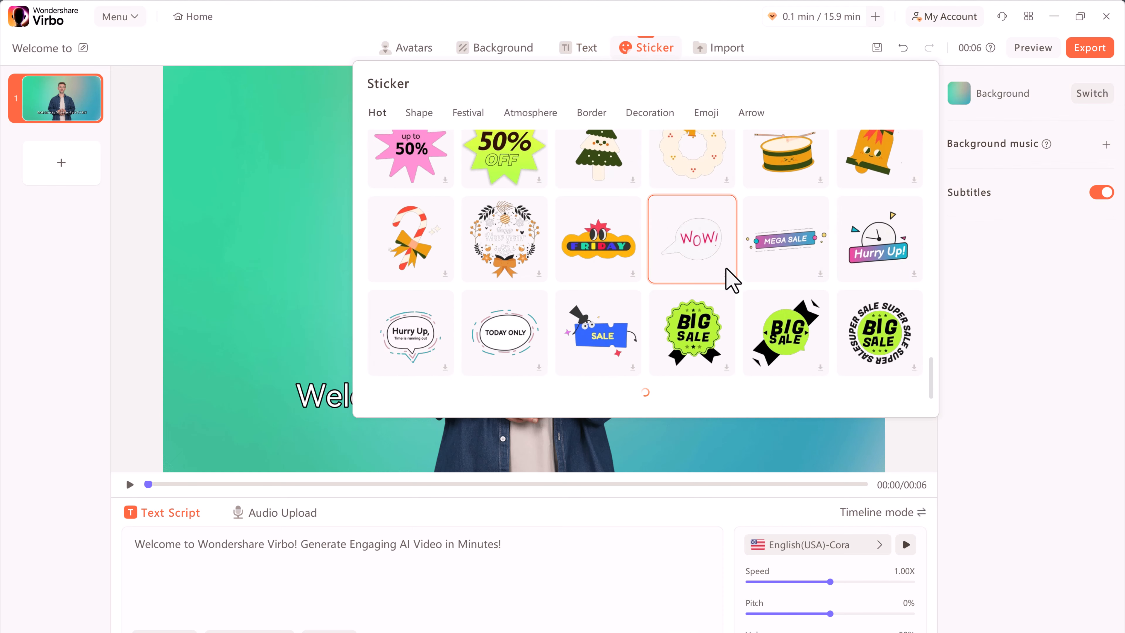
pyautogui.scroll(4, 730, 279)
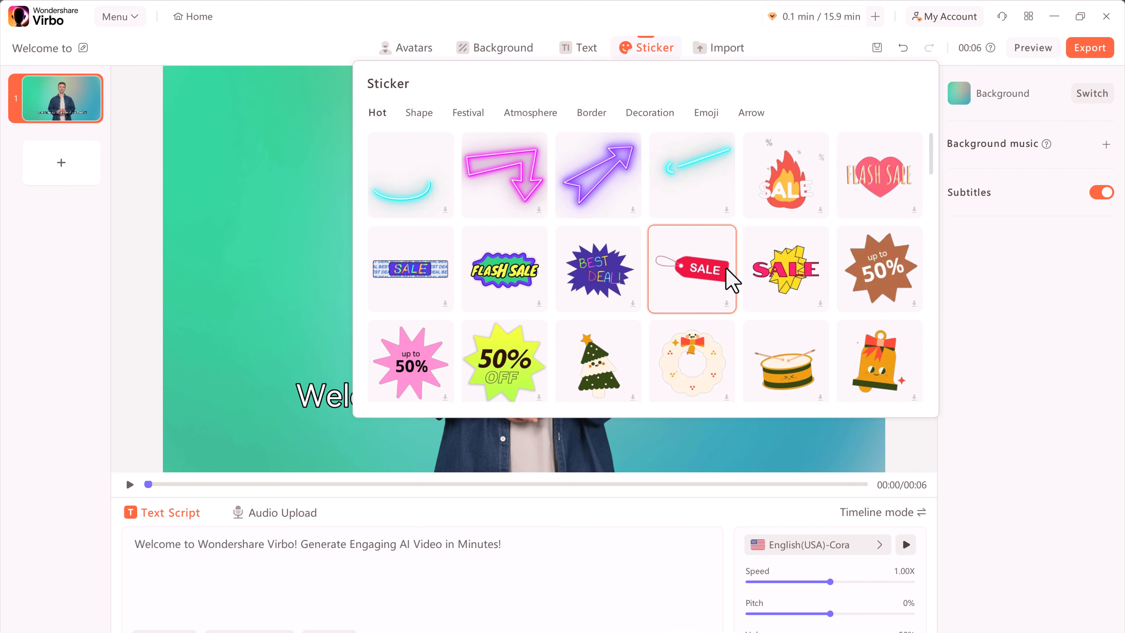
pyautogui.click(425, 113)
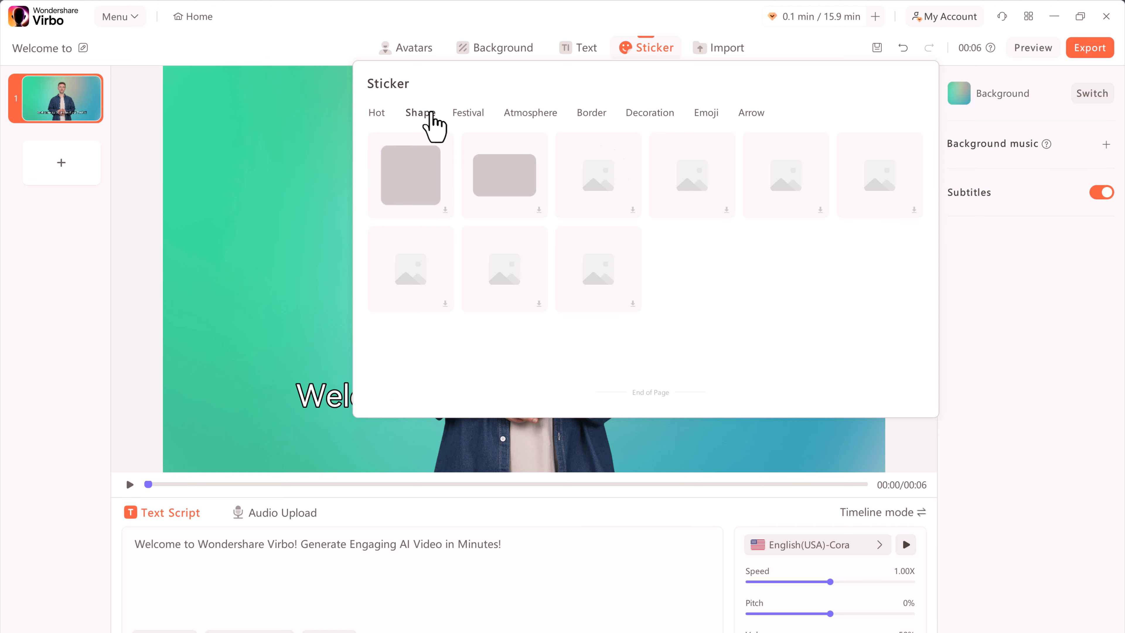
pyautogui.click(485, 117)
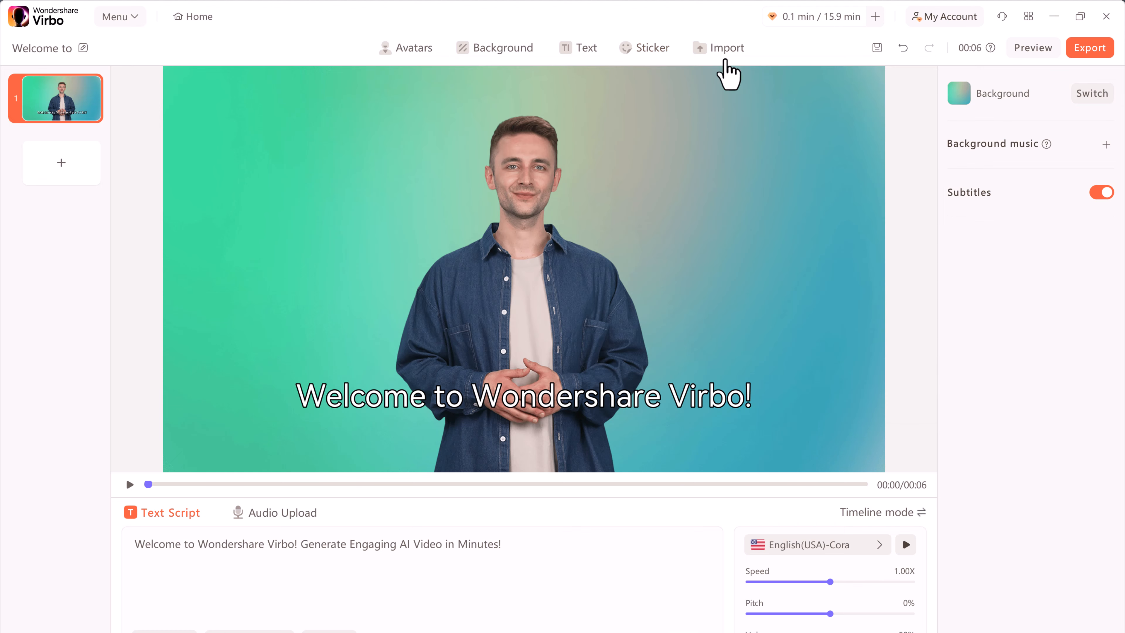
# Look at the import option and clear the default welcome text from the voiceover script.
pyautogui.click(729, 50)
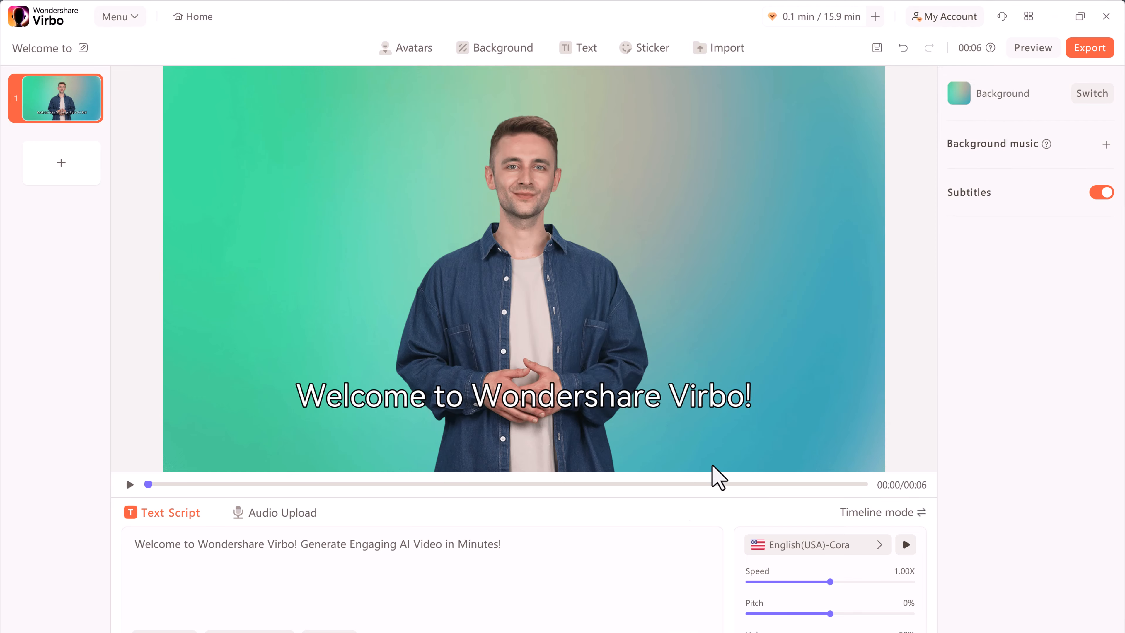
pyautogui.click(544, 554)
pyautogui.keyDown('shift'); pyautogui.click(116, 546); pyautogui.keyUp('shift')
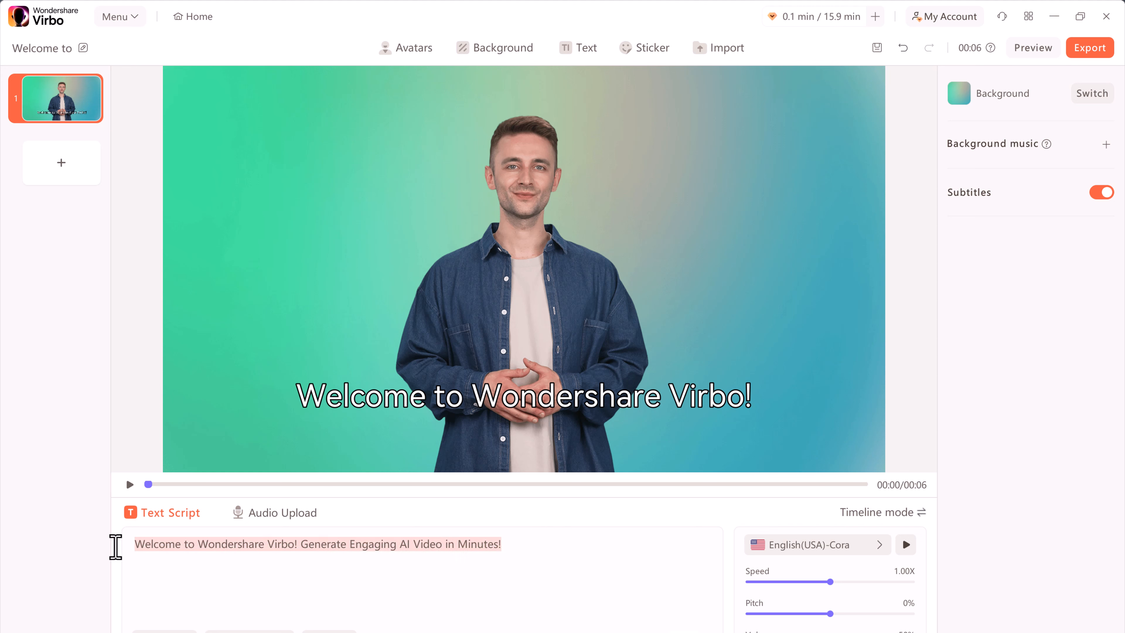
pyautogui.press('BackSpace')
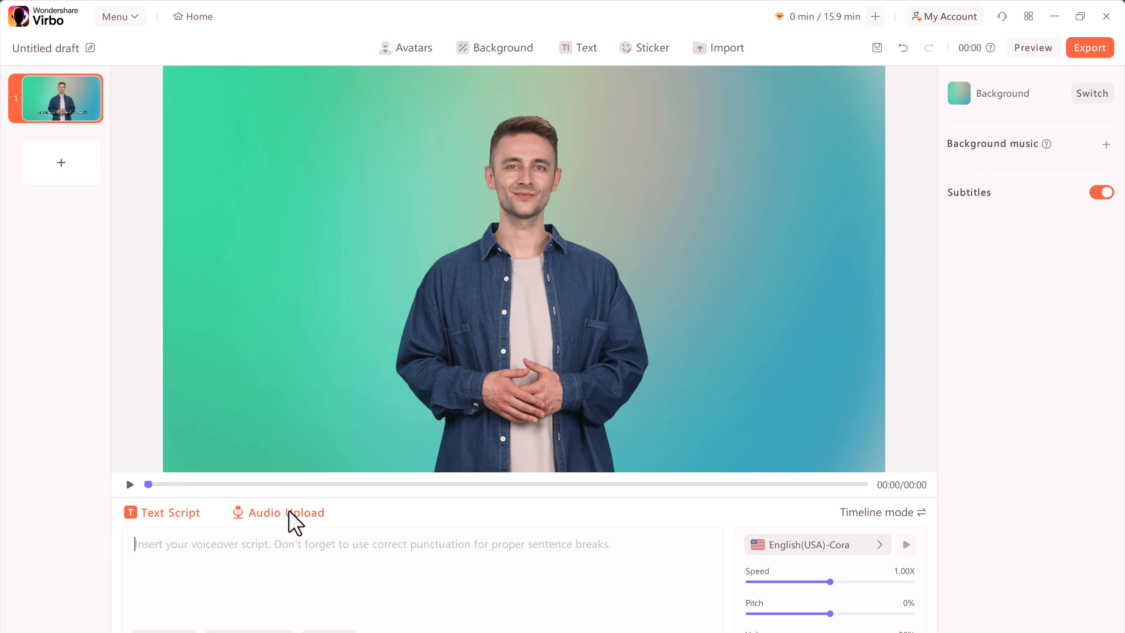
# Look at the audio upload, extraction and online recording options, and return to the text script.
pyautogui.click(294, 516)
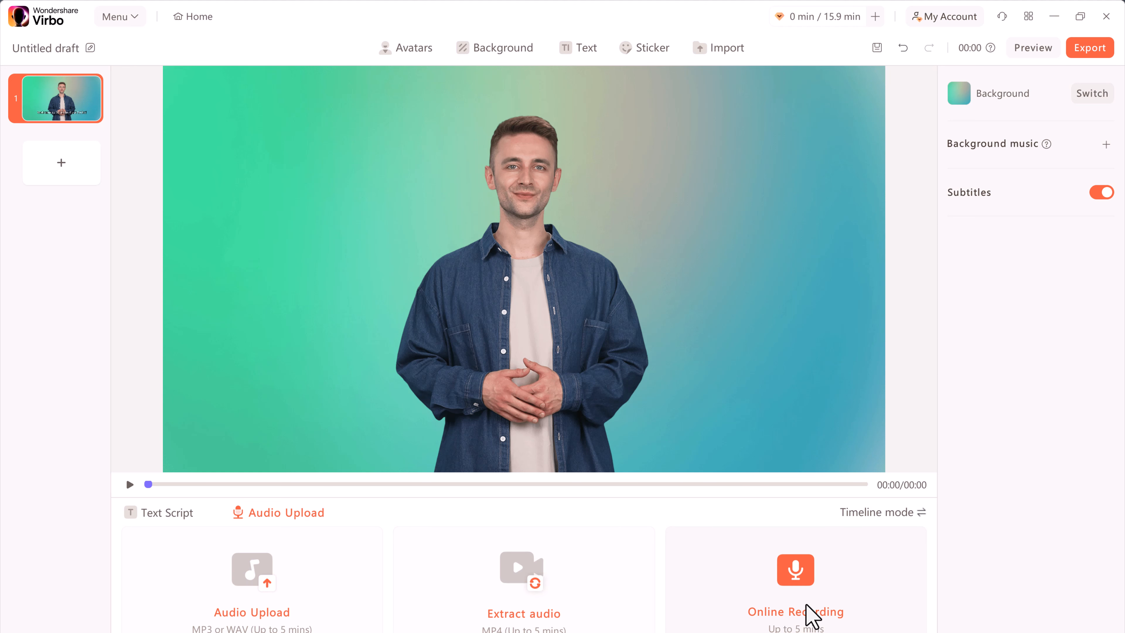
pyautogui.click(176, 520)
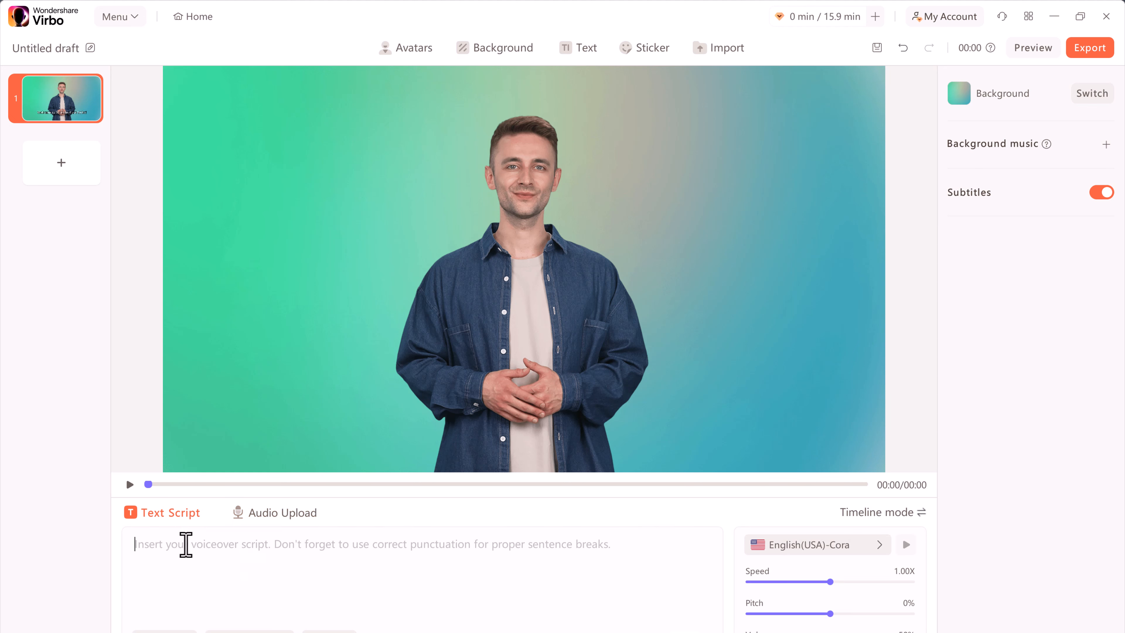
# Try the Shorten optimization on the pasted five-minute pizza script in the AI script generator, and leave without applying it.
pyautogui.click(165, 631)
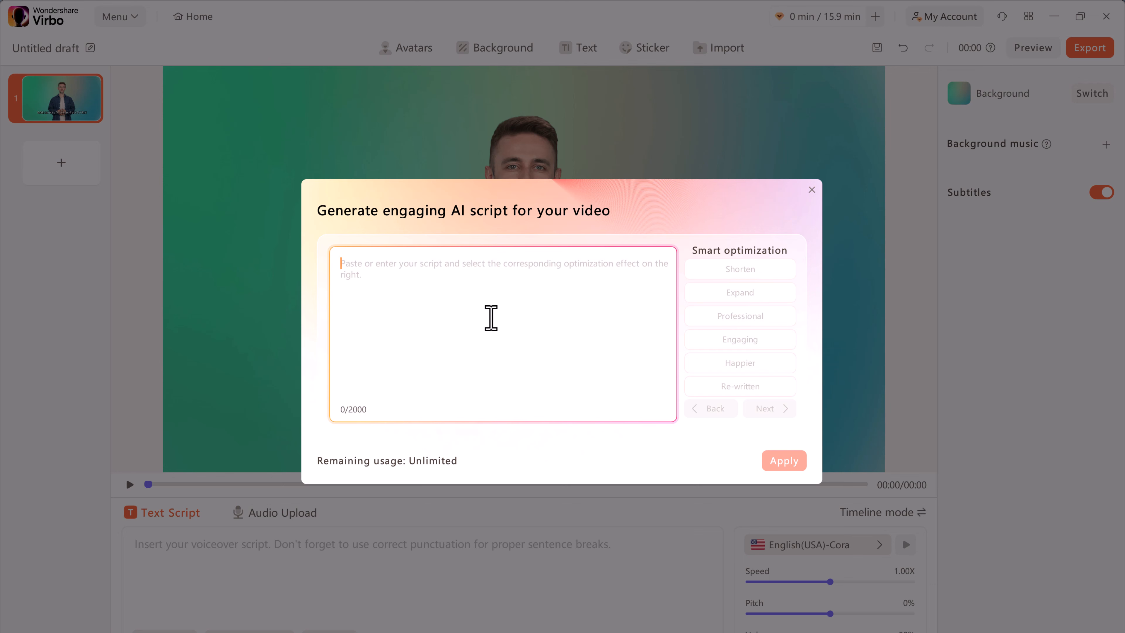
pyautogui.hotkey('ctrl', 'v')
pyautogui.scroll(2, 510, 337)
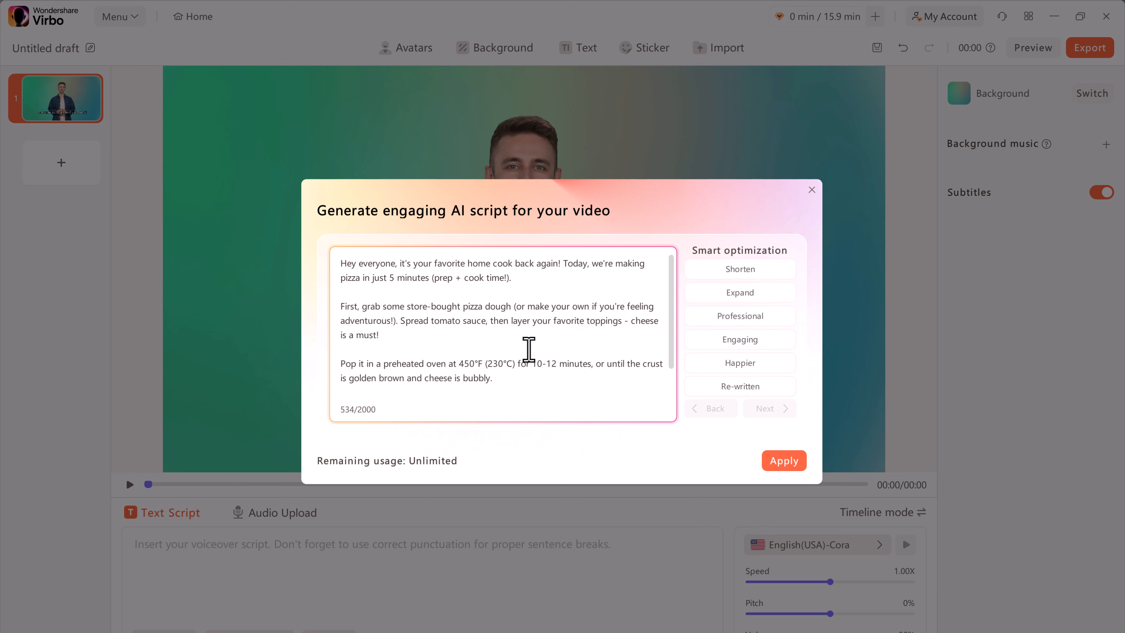
pyautogui.scroll(-3, 528, 349)
pyautogui.scroll(1, 528, 350)
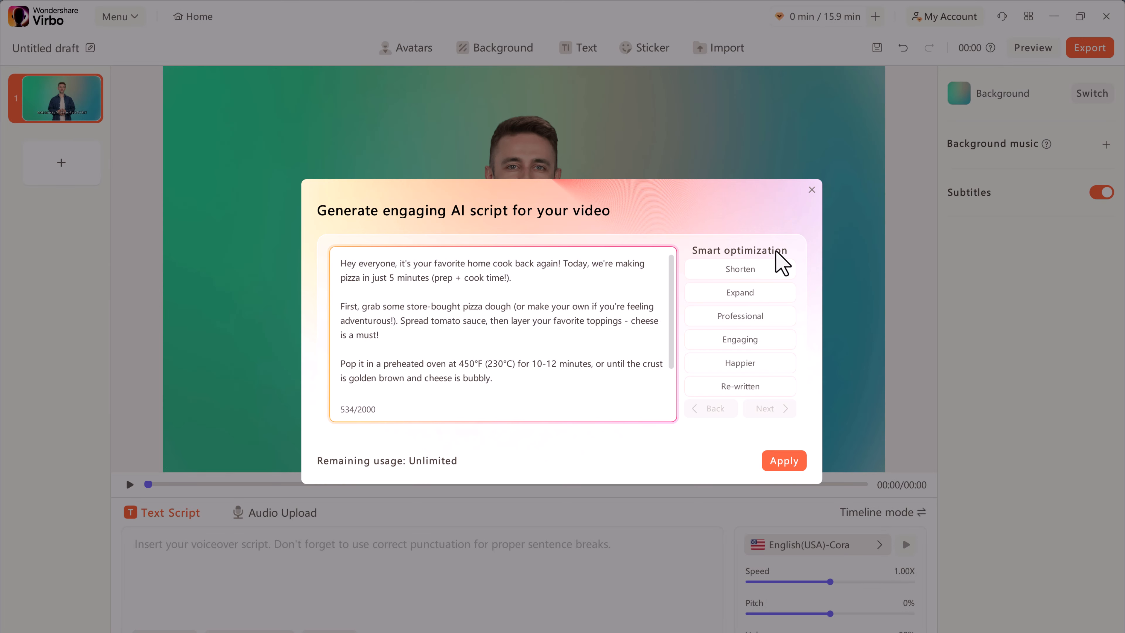
pyautogui.click(751, 271)
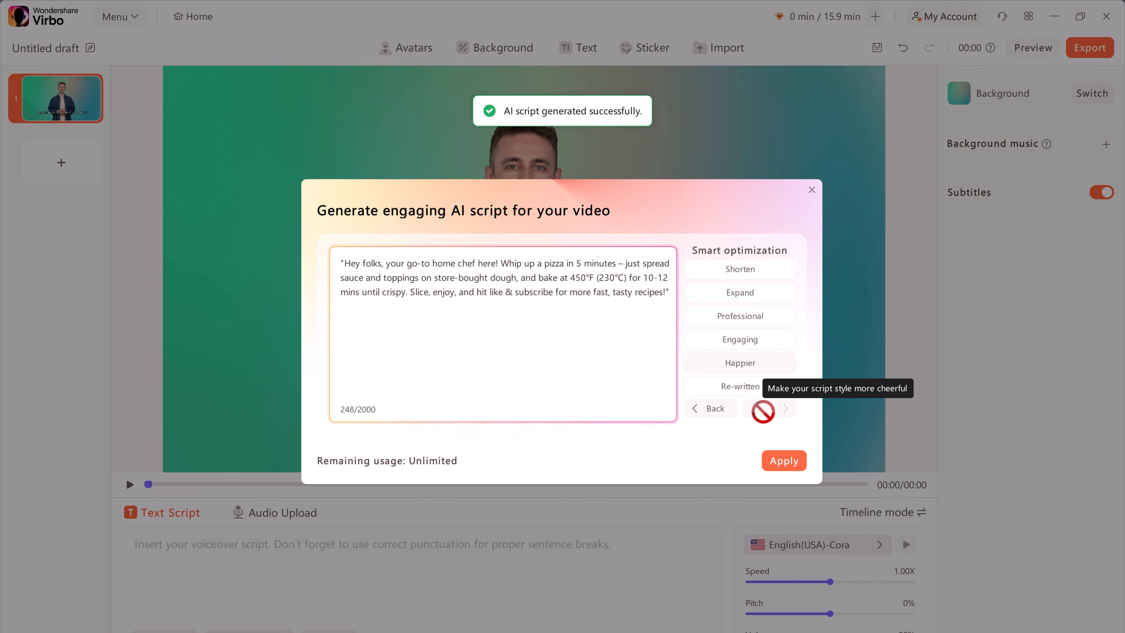
pyautogui.click(811, 191)
# Paste the pizza script into AI Translation, browse the available target languages, and leave without translating.
pyautogui.click(249, 631)
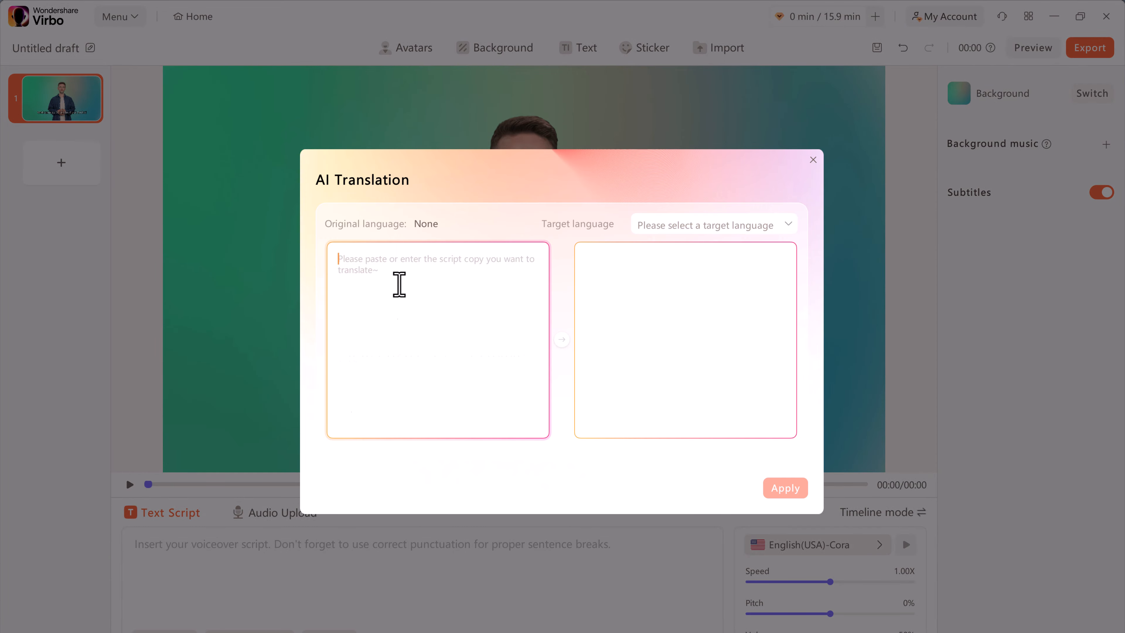
pyautogui.hotkey('ctrl', 'v')
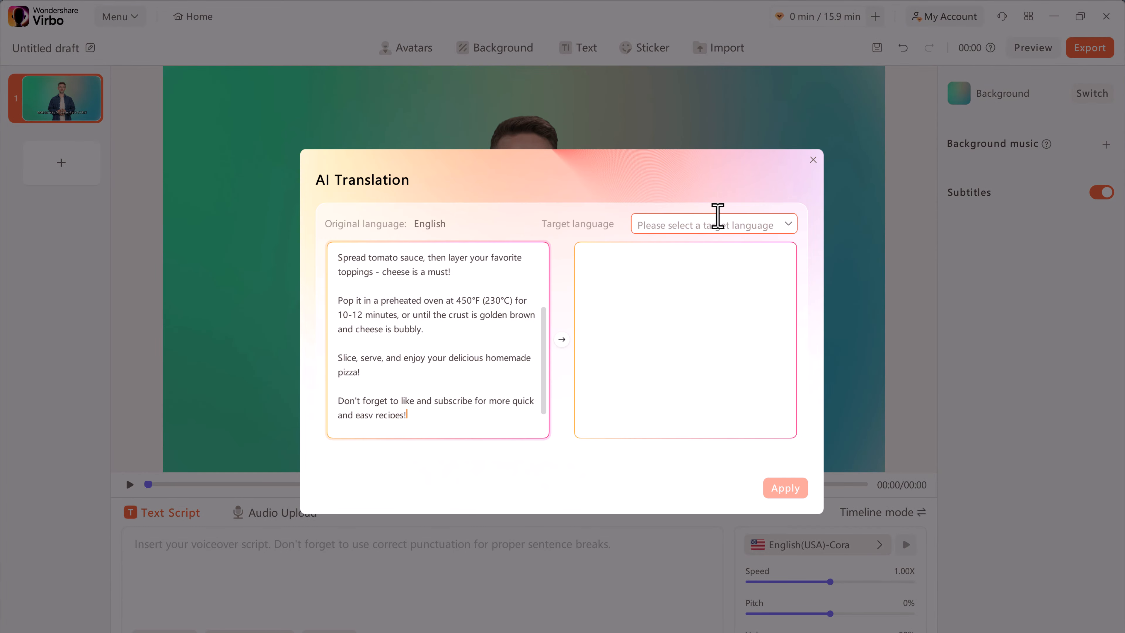
pyautogui.click(733, 224)
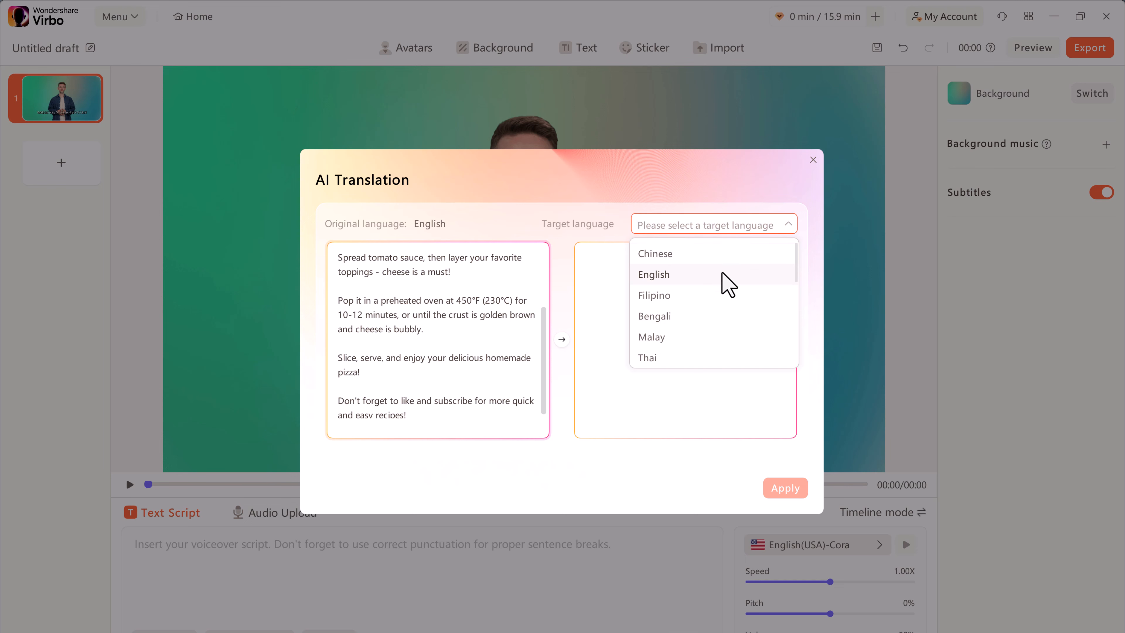
pyautogui.scroll(-3, 724, 354)
pyautogui.scroll(-1, 730, 350)
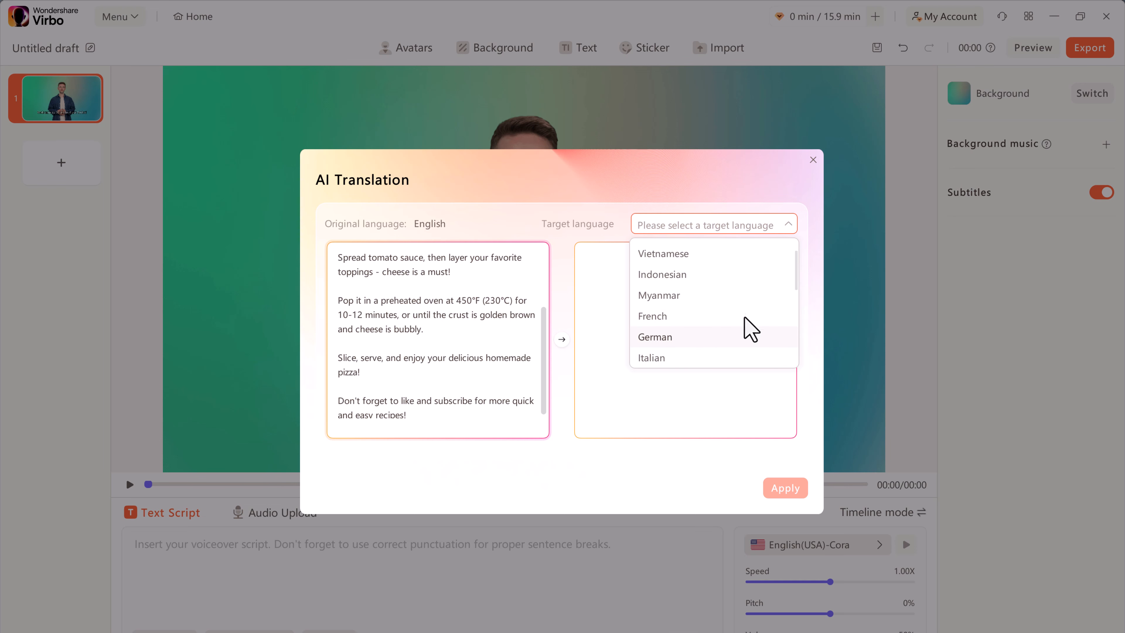
pyautogui.scroll(-1, 741, 335)
pyautogui.click(595, 201)
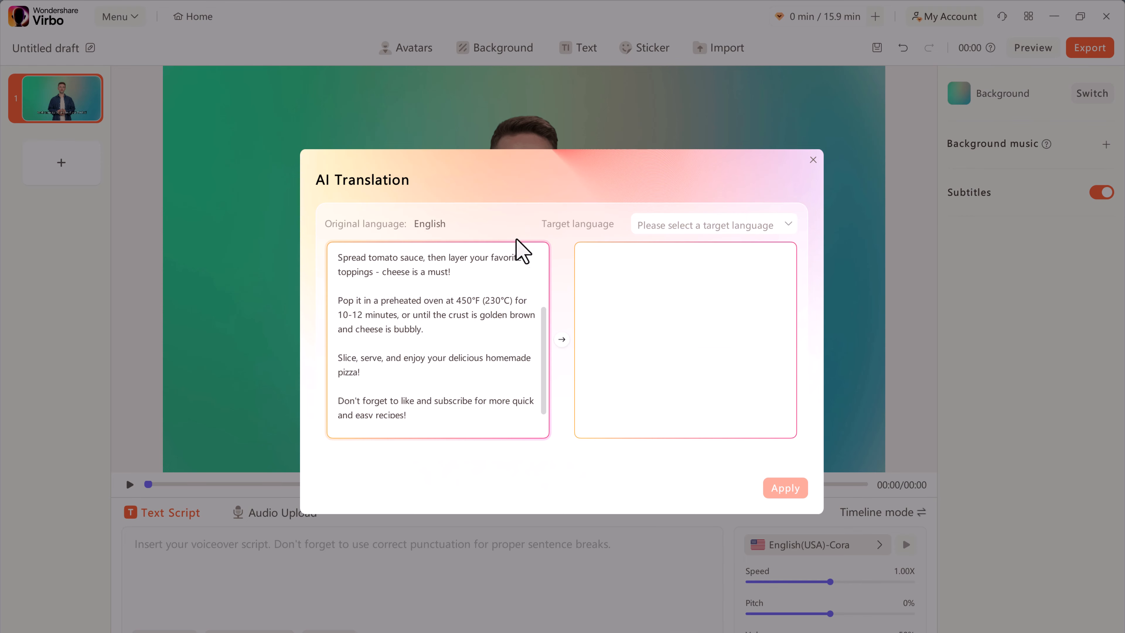
pyautogui.click(813, 160)
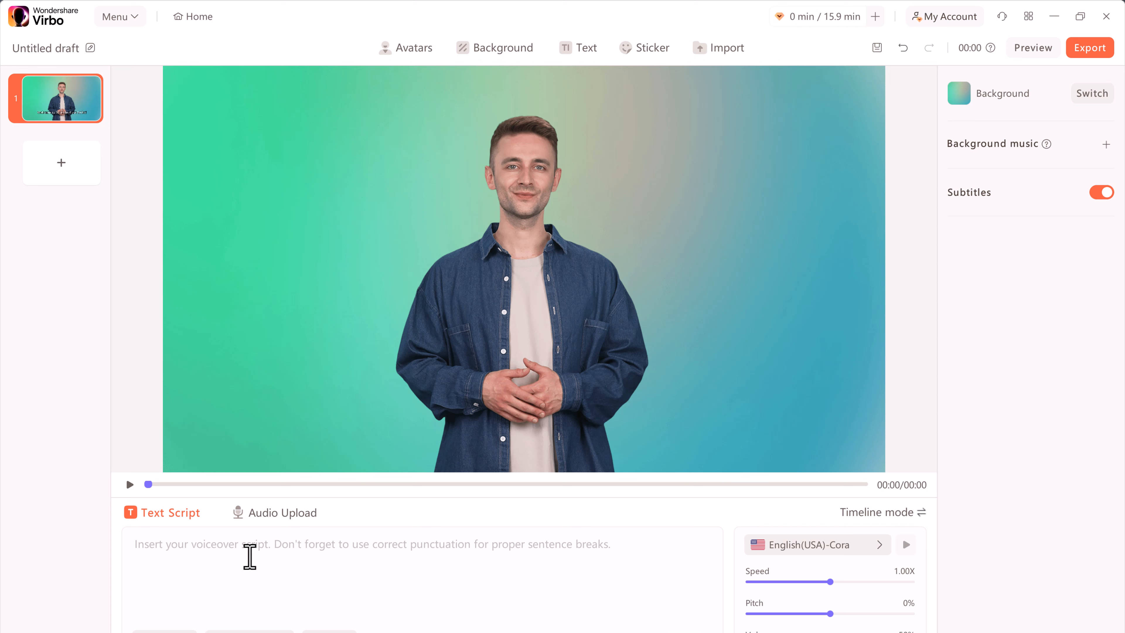
# Enter the five-minute pizza recipe, beginning "Hey everyone, it's your favorite home cook back again!", as the voiceover script.
pyautogui.write("Hey everyone, it's your favorite home cook back again! Today, we're making pizza in just 5 minutes. First, grab some store-bought pizza dough (or make your own if you're feeling adventurous!). Spread tomato sauce, then layer your favorite toppings - cheese is a must! Pop it in a preheated oven at 450°F (230°C) for 10-12 minutes, or until the crust is golden brown and cheese is bubbly. Slice, serve, and enjoy your delicious homemade pizza! Don't forget to like and subscribe for more quick and easy recipes!")
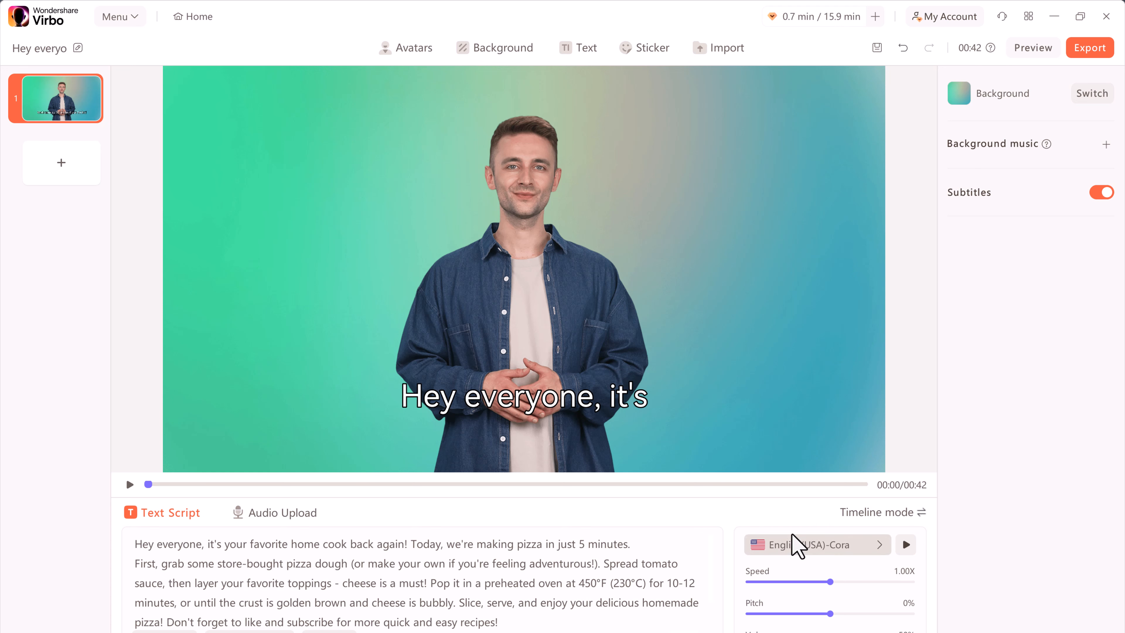
# Filter the voiceover choices to the English language and Male gender.
pyautogui.click(796, 546)
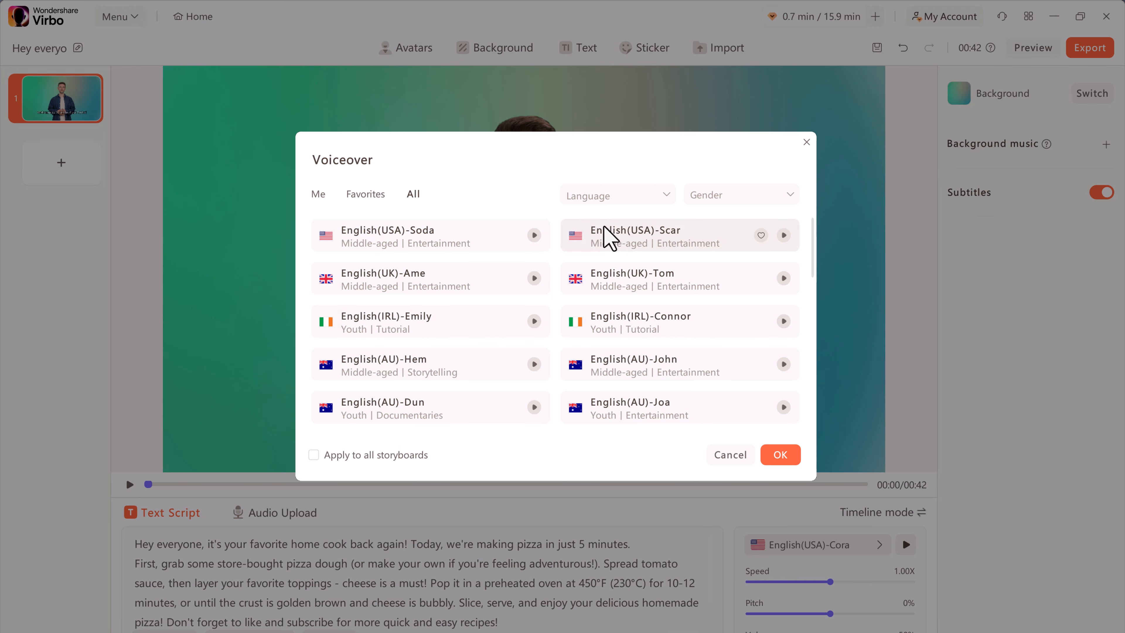
pyautogui.click(605, 197)
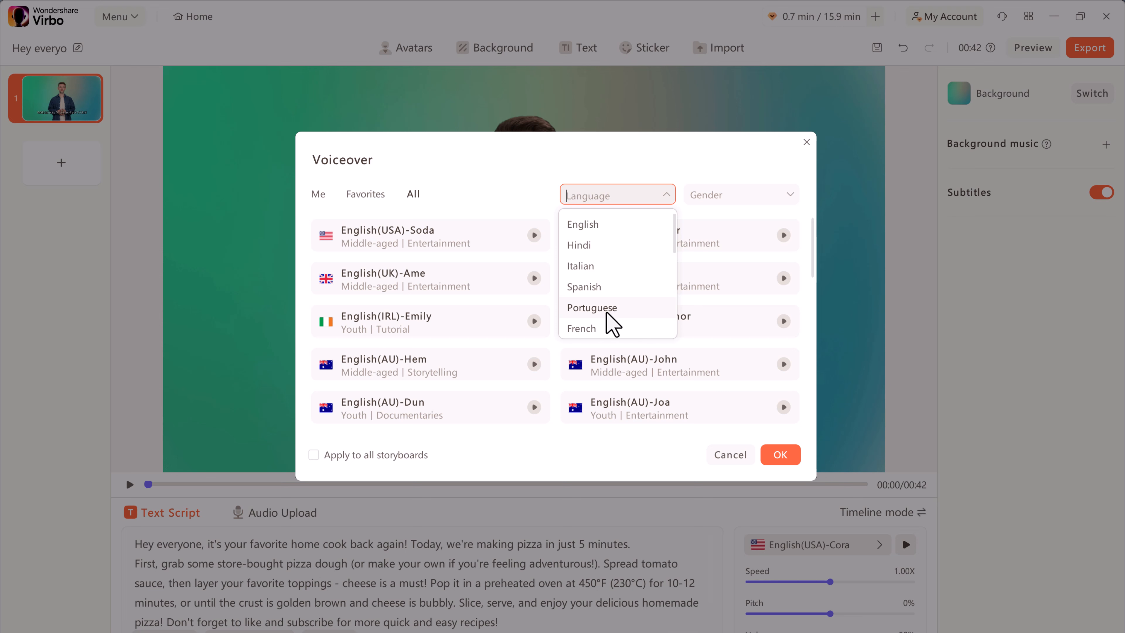
pyautogui.click(598, 226)
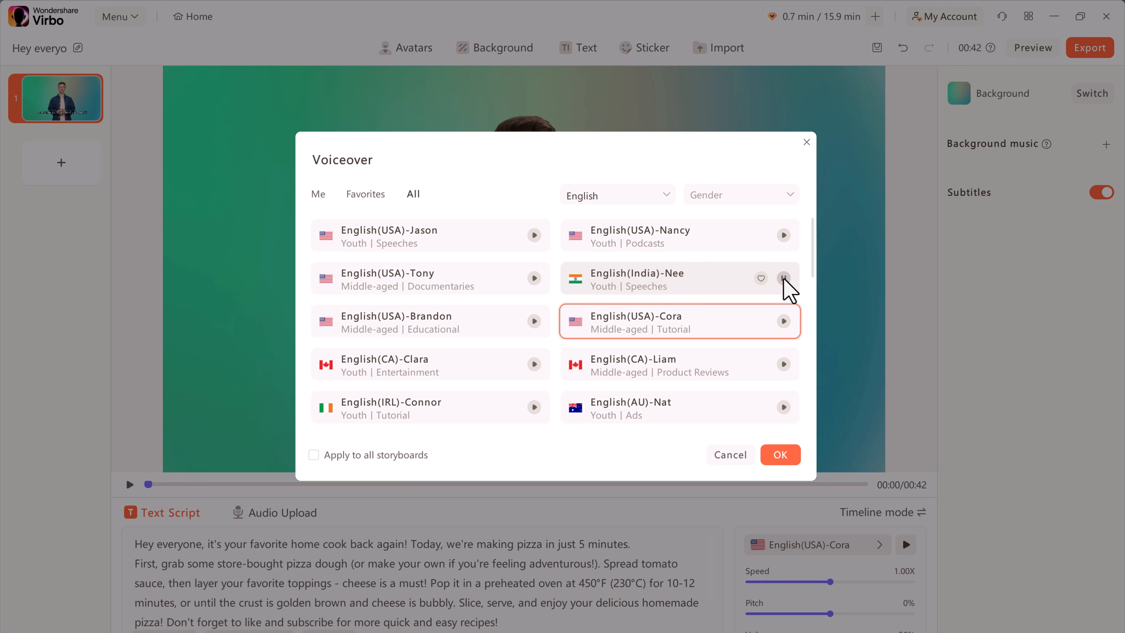
pyautogui.click(768, 201)
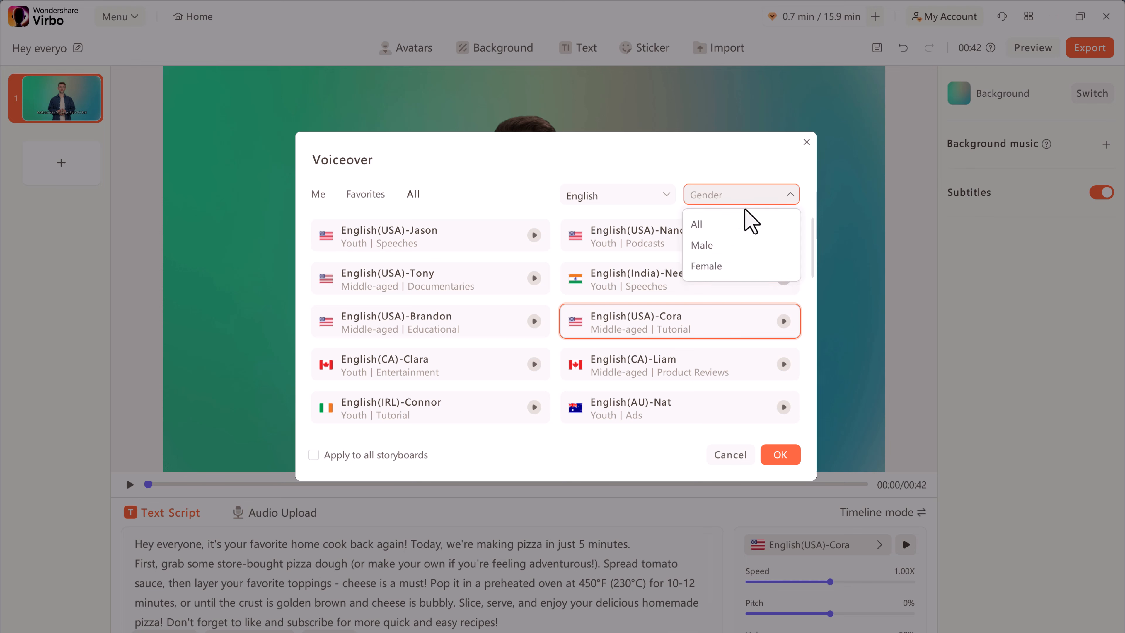
pyautogui.click(696, 243)
# Preview the English(UK)-Elliot voice and assign English(India)-Prab as the storyboard's voiceover.
pyautogui.scroll(-10, 540, 310)
pyautogui.click(534, 293)
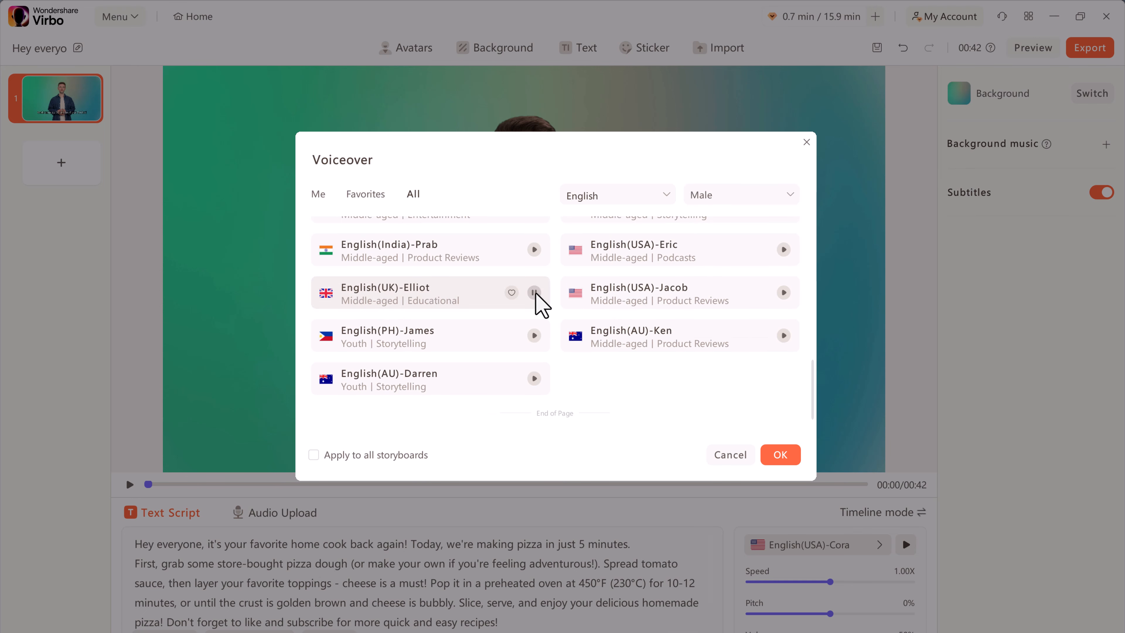
pyautogui.scroll(10, 733, 382)
pyautogui.scroll(-6, 439, 359)
pyautogui.click(442, 360)
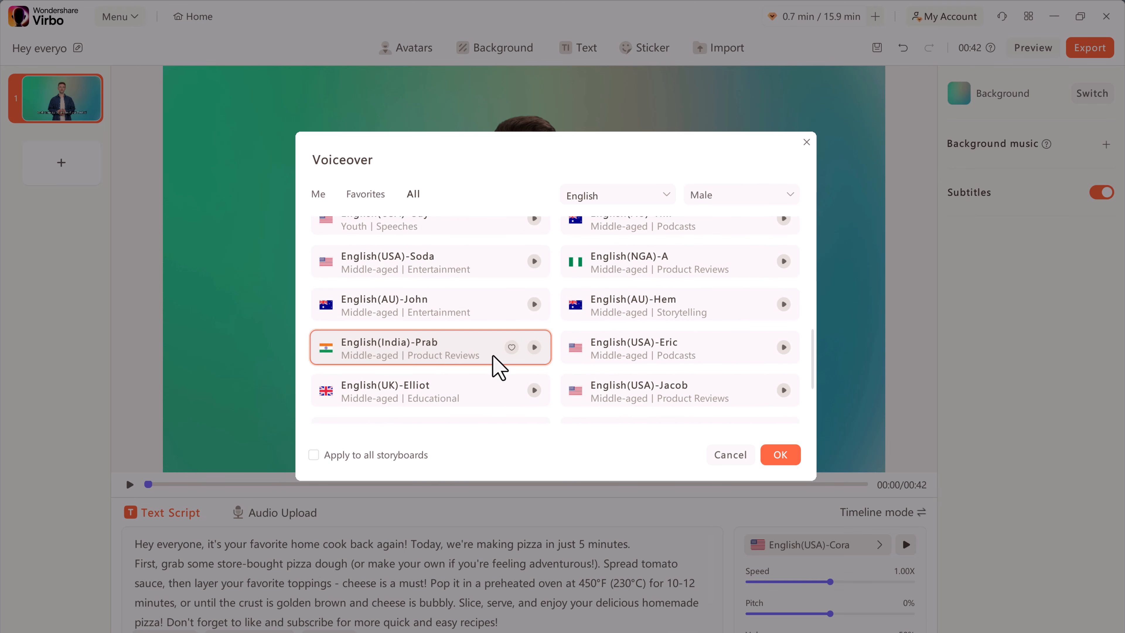
pyautogui.click(766, 454)
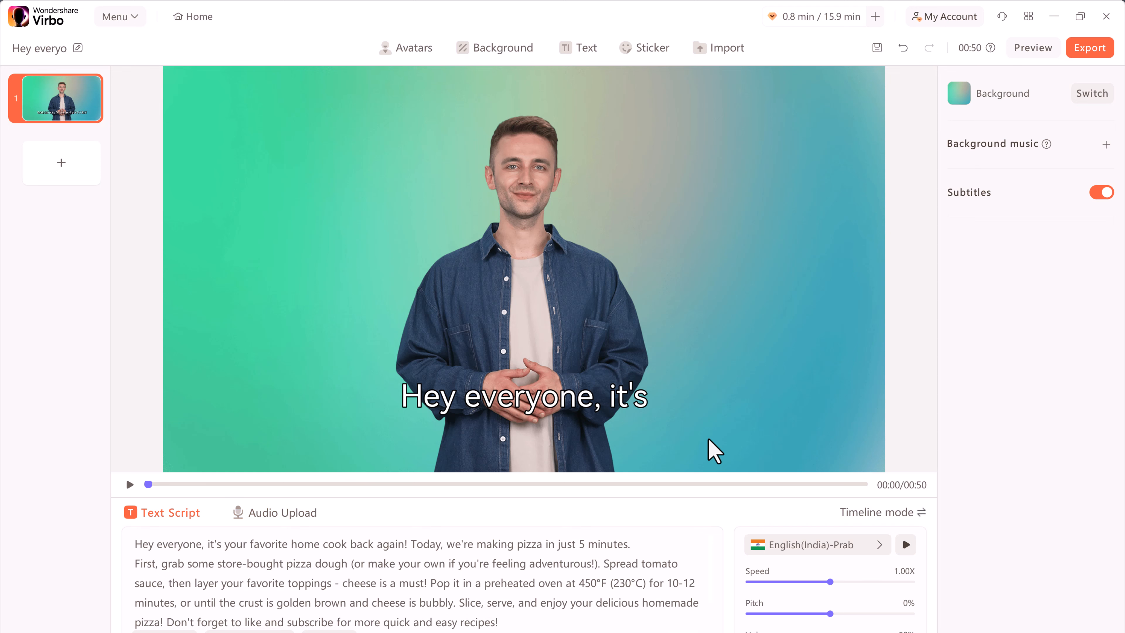
# Export the avatar video and download the finished "Hey everyo" video from the creations list.
pyautogui.click(1092, 48)
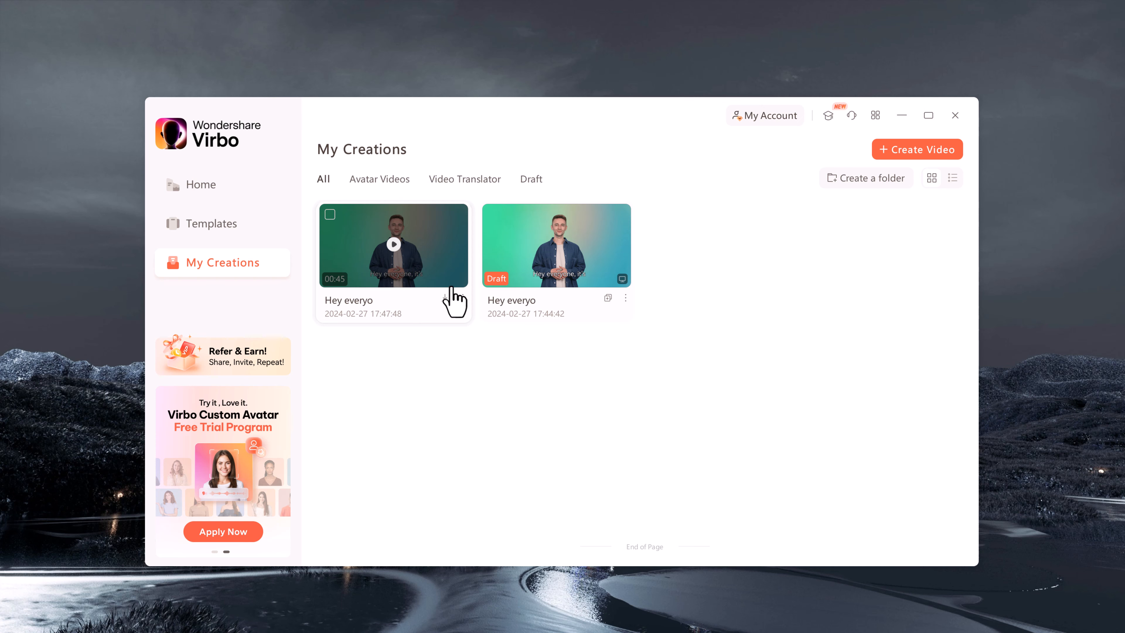
pyautogui.click(444, 298)
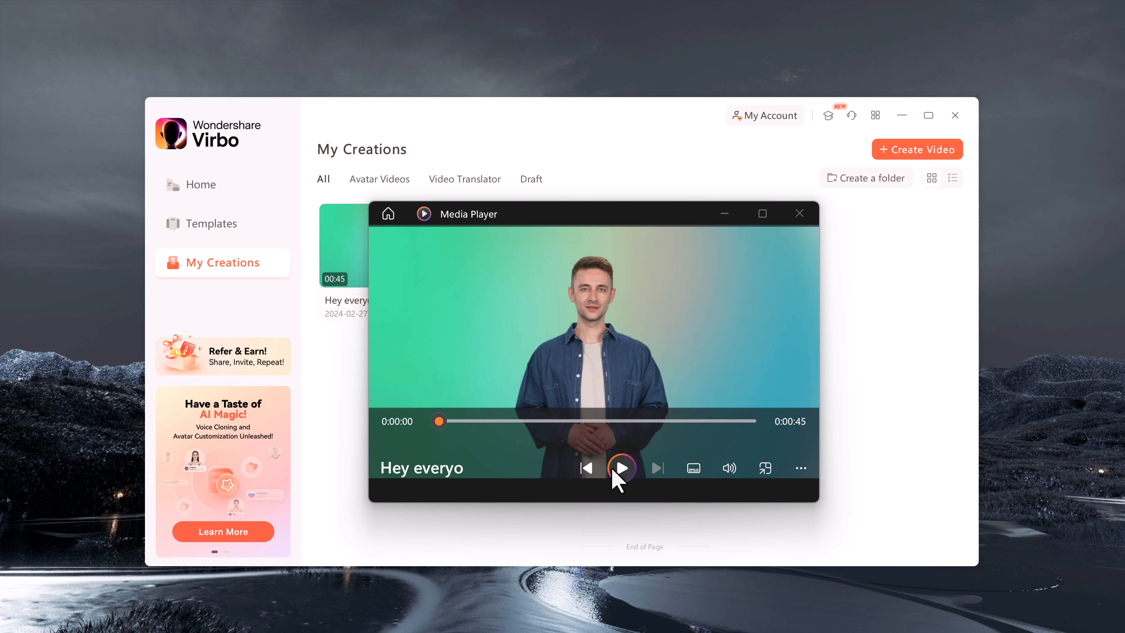
# Play the exported video in Media Player to check the avatar and subtitles, and close the player.
pyautogui.click(618, 472)
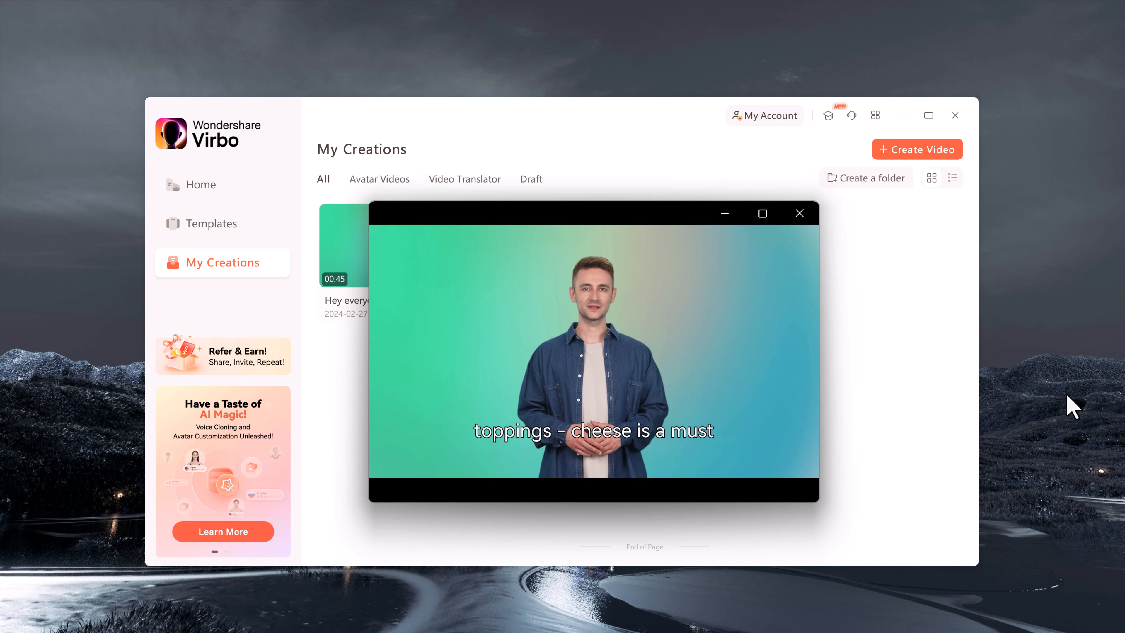
pyautogui.click(807, 224)
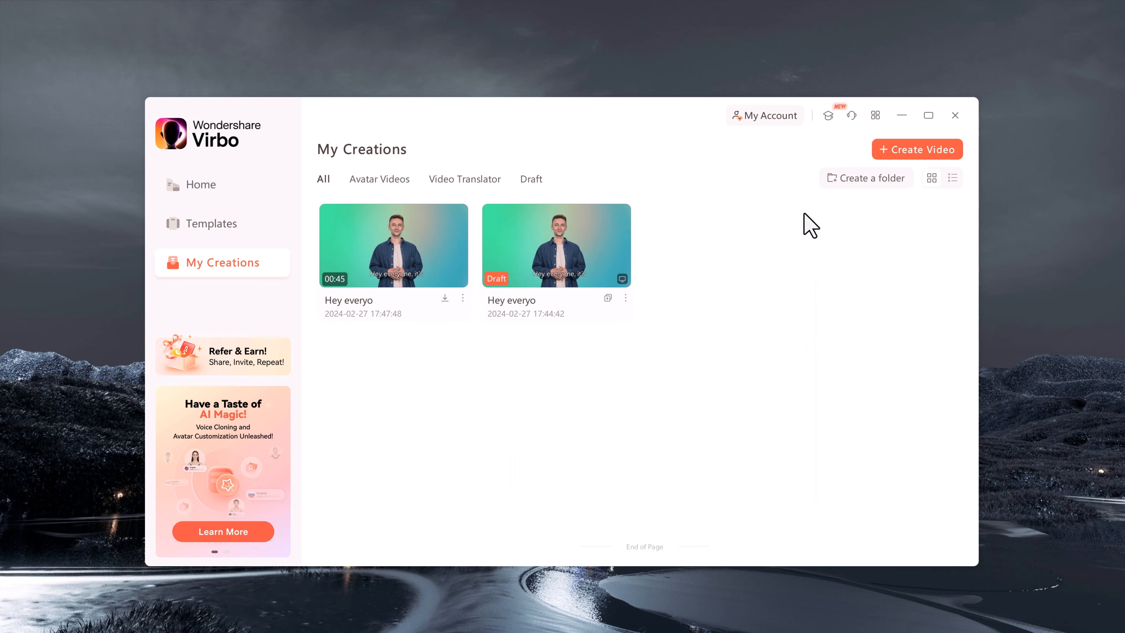
# Return to the home page and look at its AI Script generator.
pyautogui.click(202, 183)
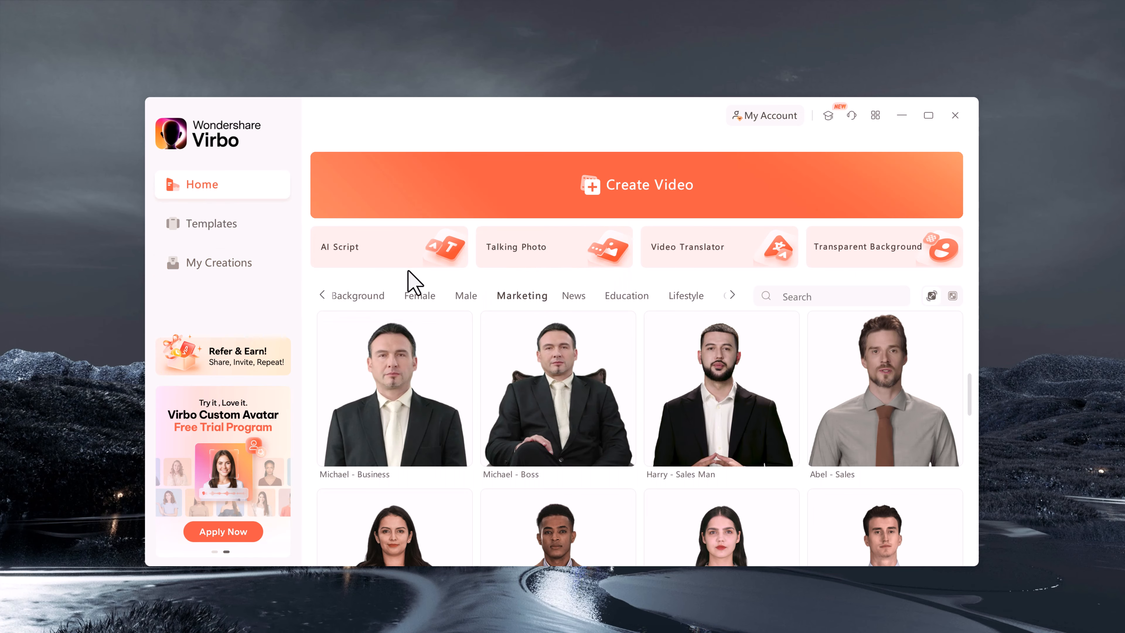
pyautogui.click(401, 257)
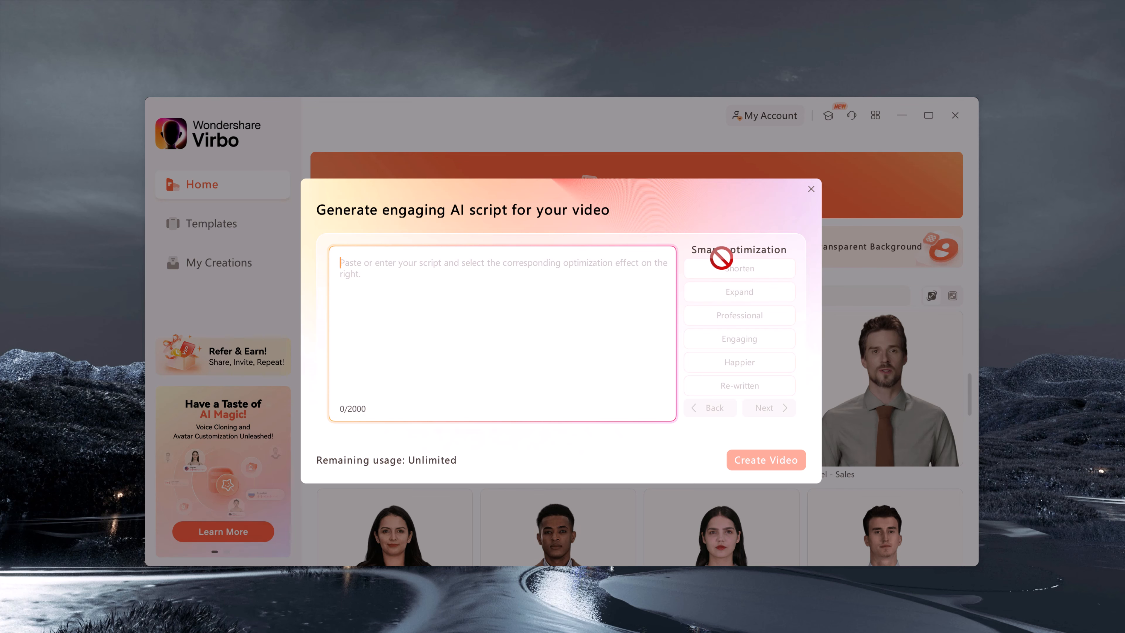
pyautogui.click(810, 190)
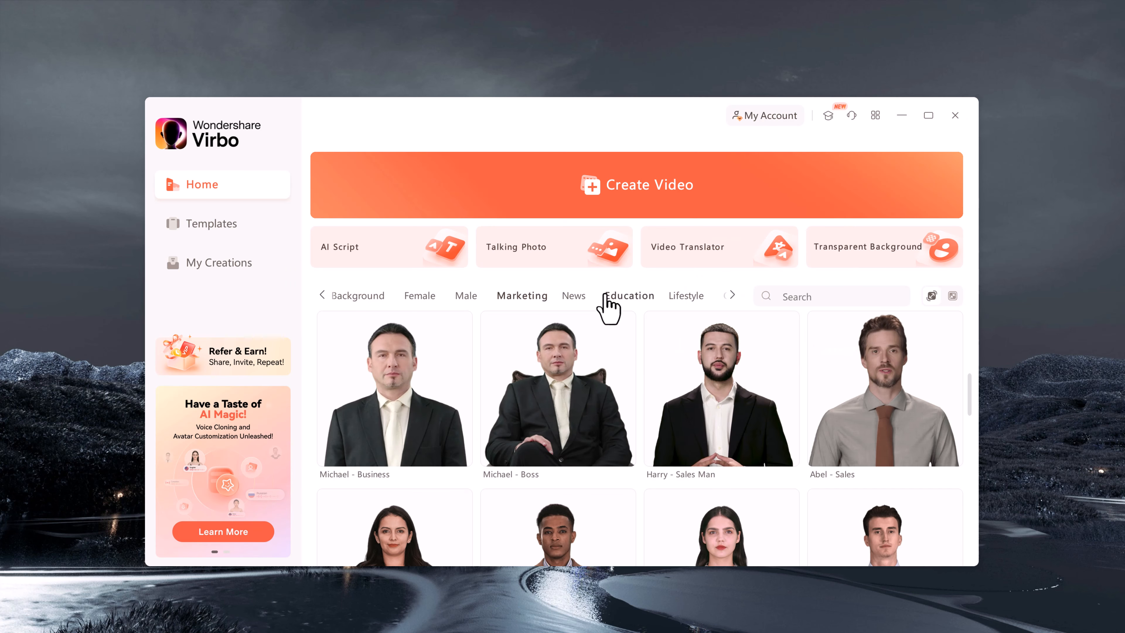
# Browse the Talking Photo images, previewing the blonde woman in the blue dress and the Frankenstein-style portraits.
pyautogui.click(549, 260)
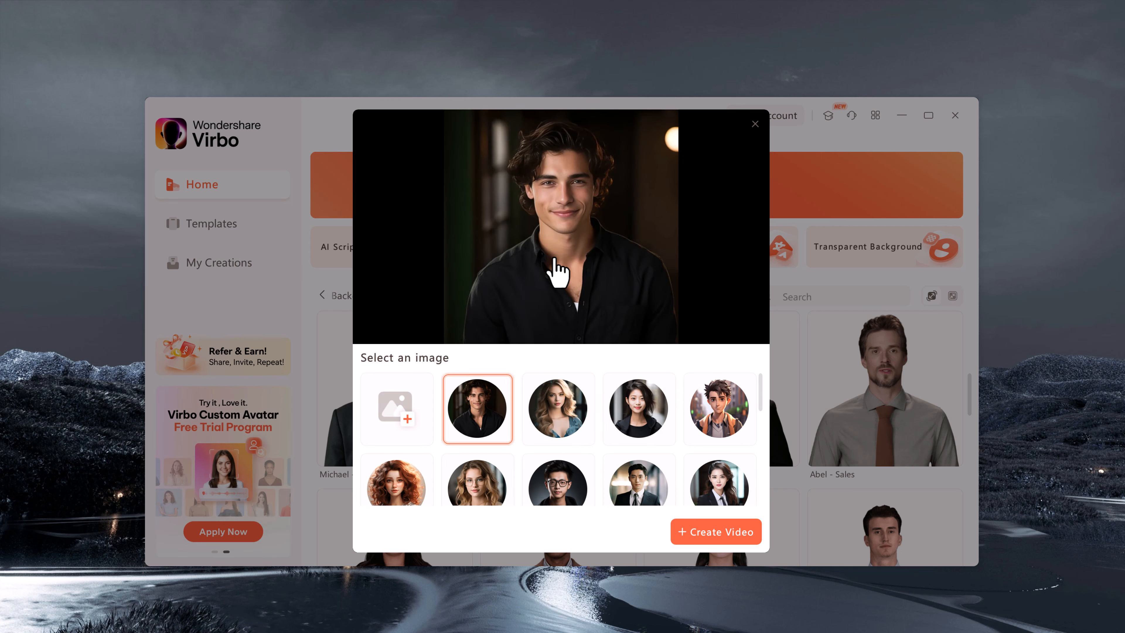
pyautogui.click(589, 410)
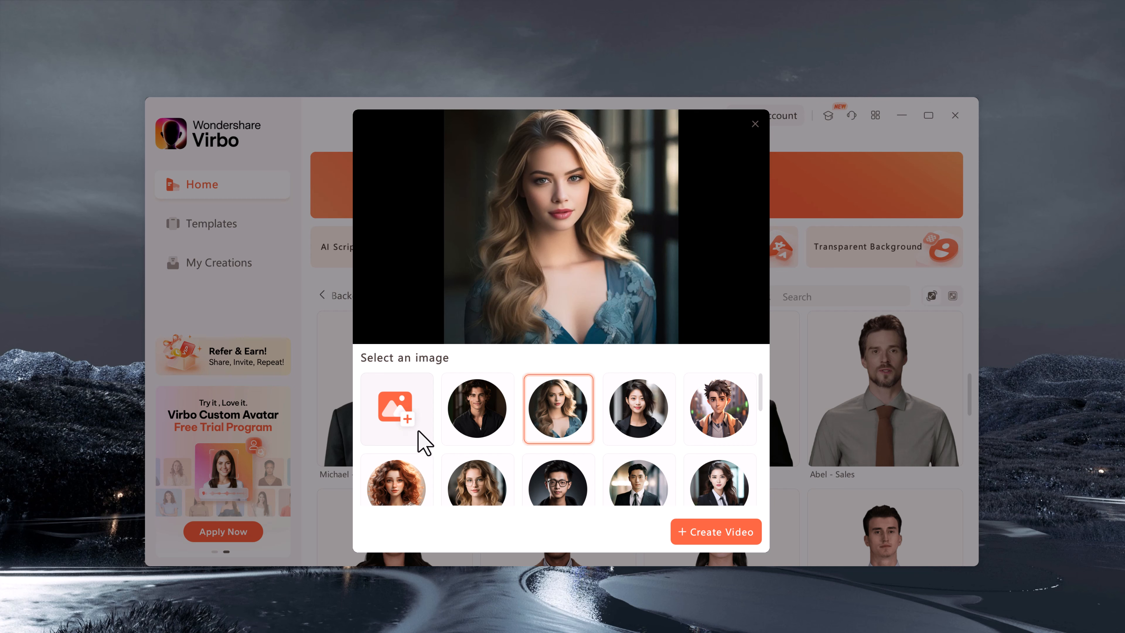
pyautogui.scroll(-3, 416, 443)
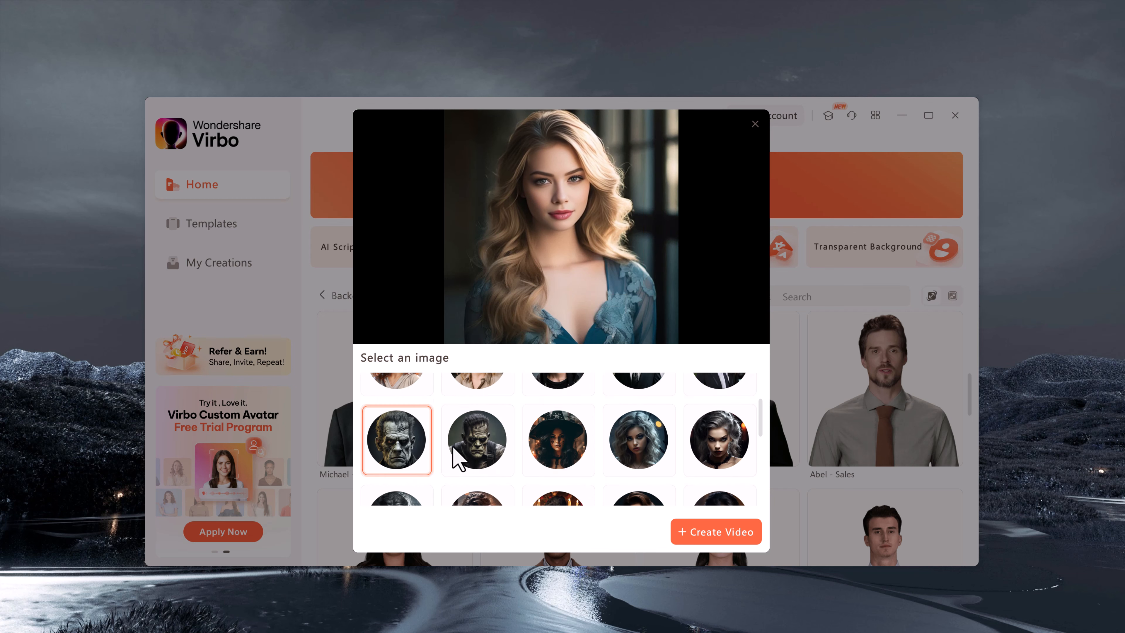
pyautogui.click(461, 450)
pyautogui.click(755, 124)
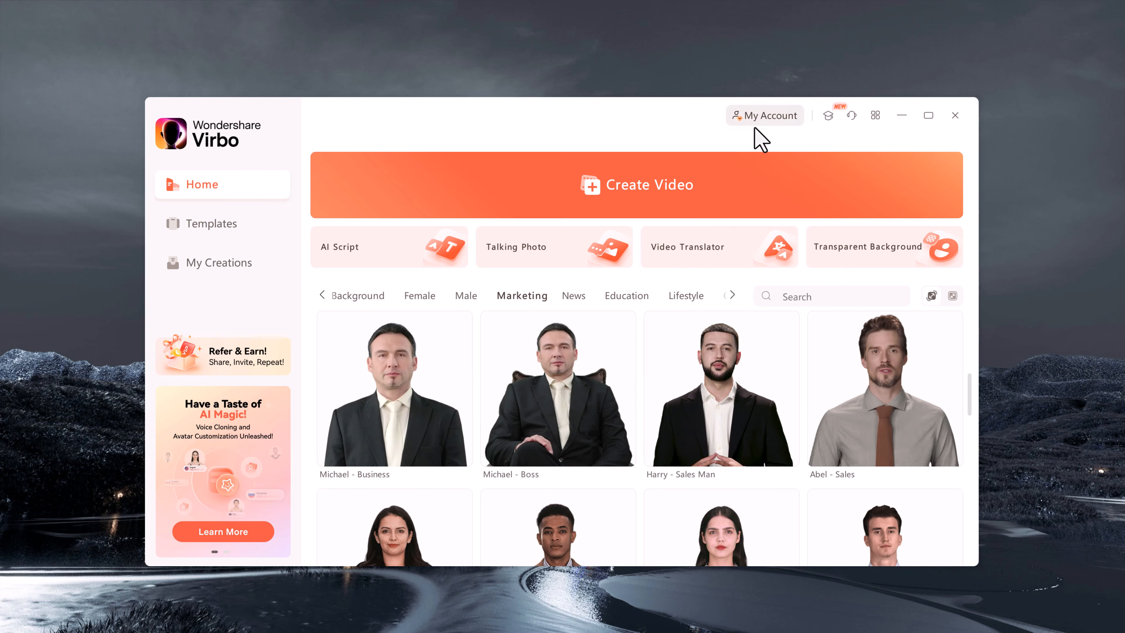
# Explore the Video Translator with English as the original language and the translated language choices, and leave without translating.
pyautogui.click(694, 252)
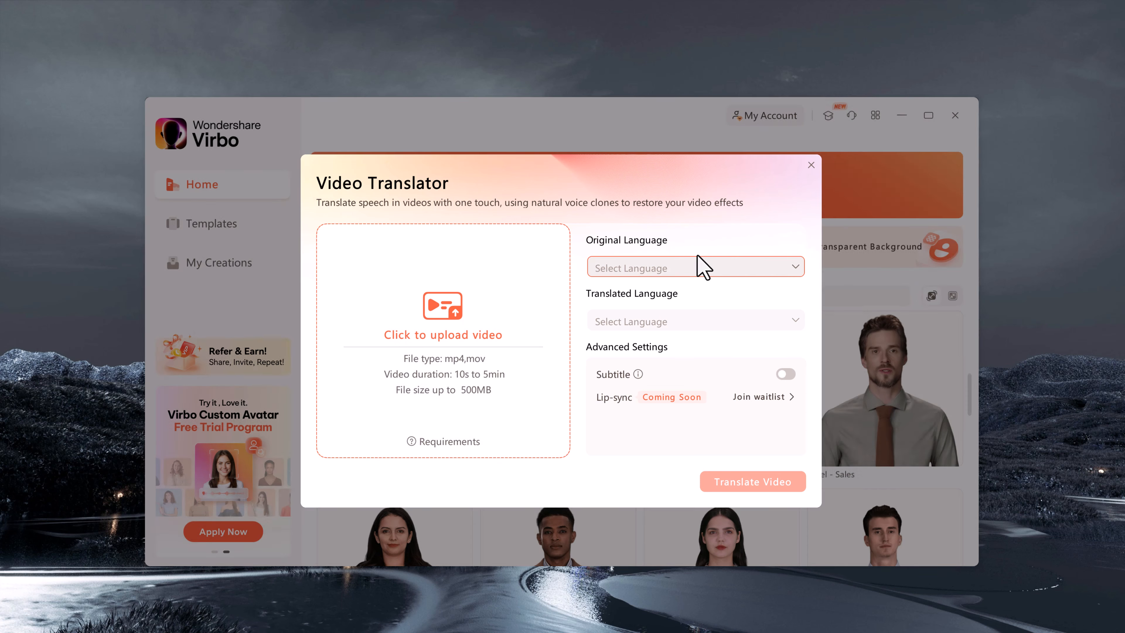
pyautogui.click(703, 267)
pyautogui.click(671, 320)
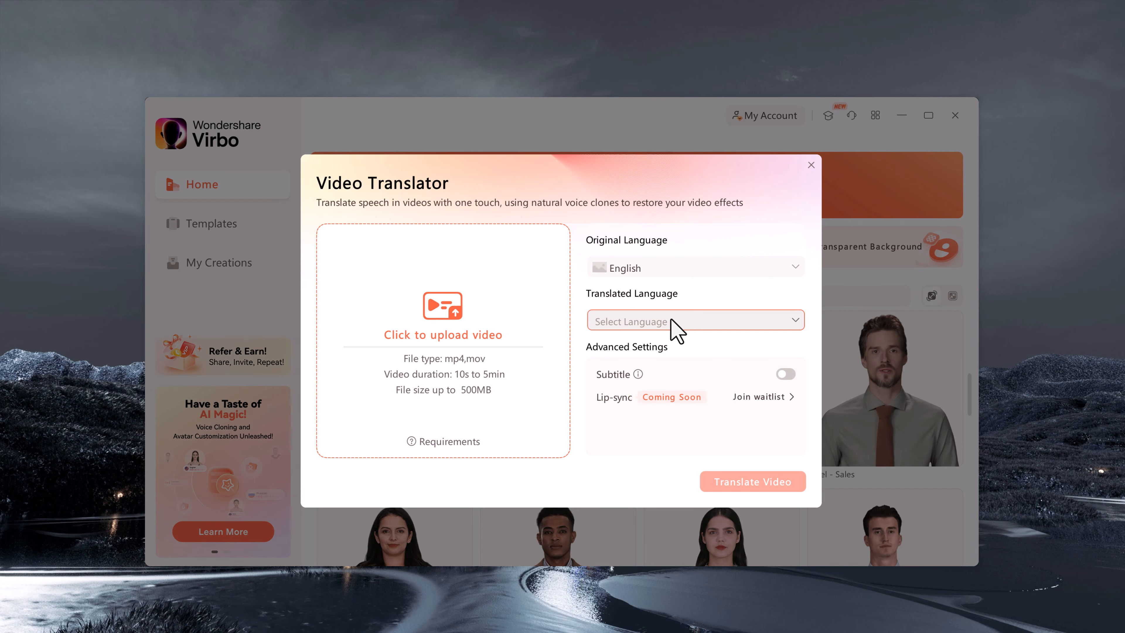
pyautogui.click(670, 321)
pyautogui.click(810, 165)
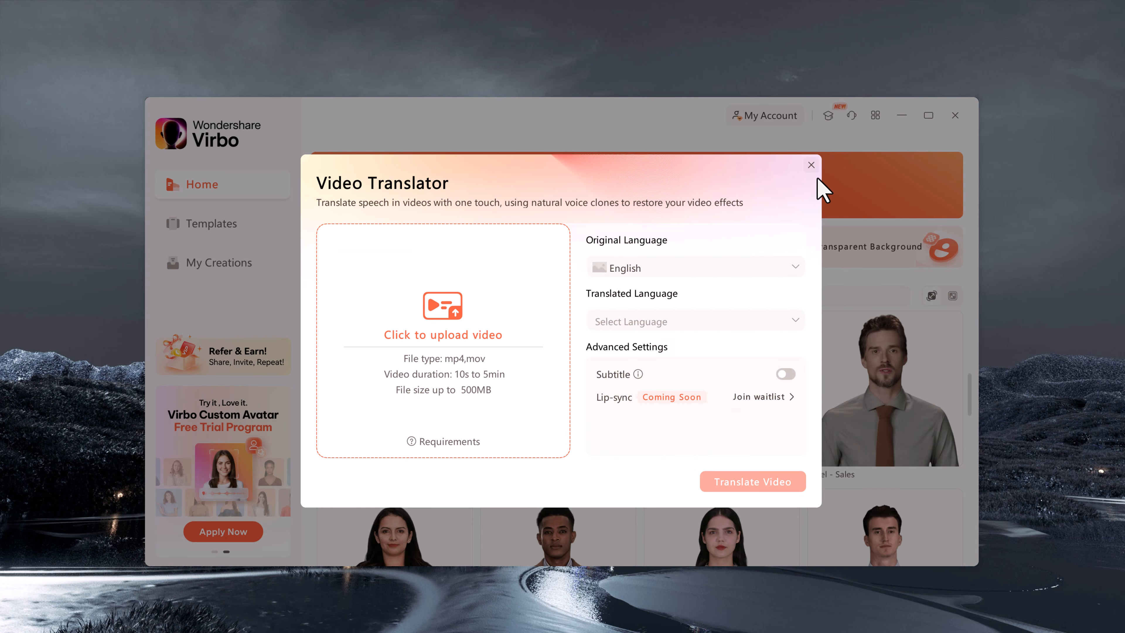
# Look at the Transparent Background avatar project and close it without making changes.
pyautogui.click(866, 260)
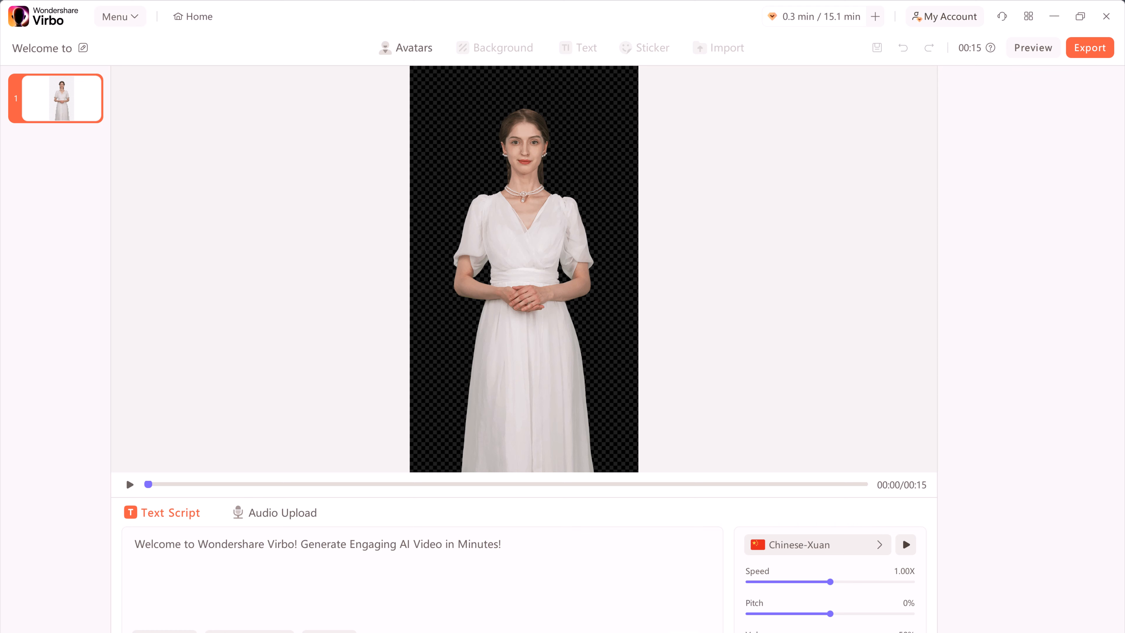
pyautogui.click(1106, 16)
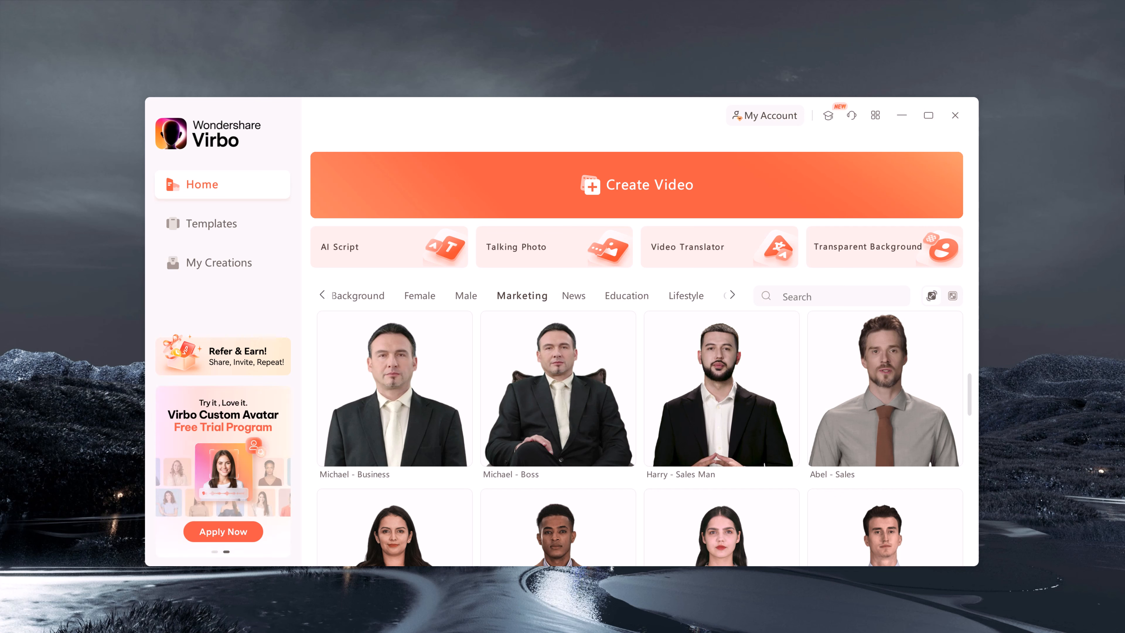